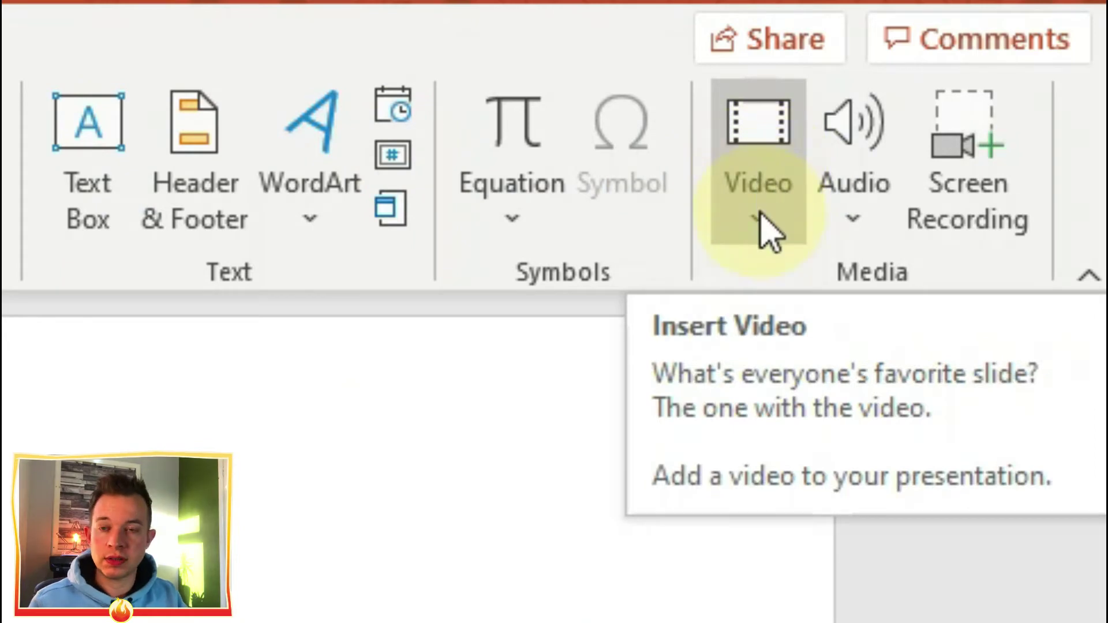
Insert the asteroid space video from this computer, previewing corrections and recolour without applying either
{"action": "left_click", "coordinate": [757, 222]}
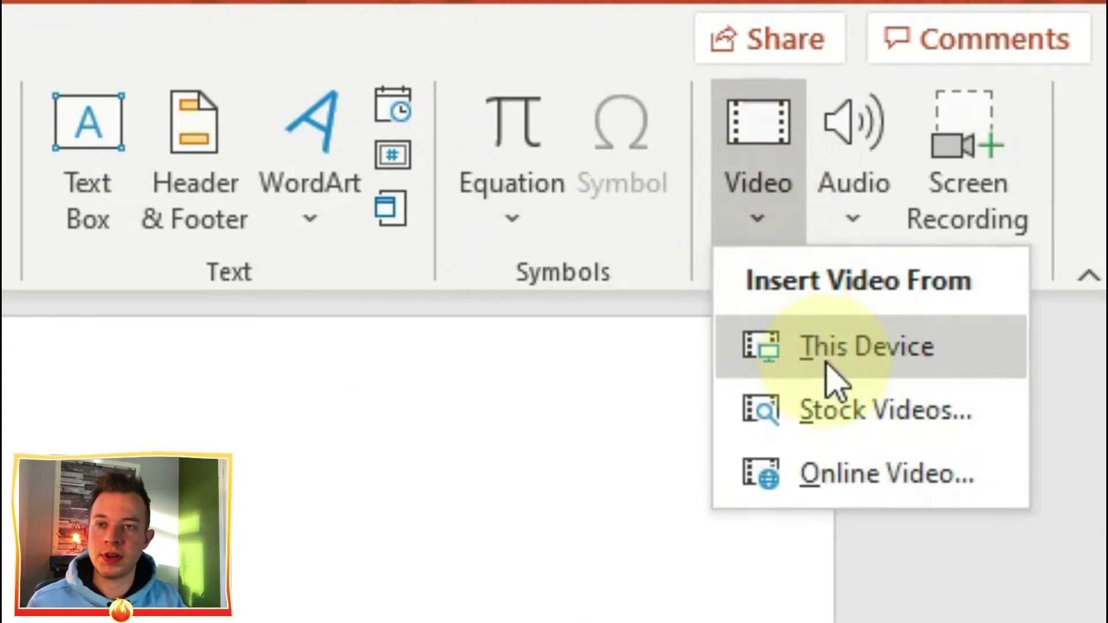
{"action": "left_click", "coordinate": [831, 375]}
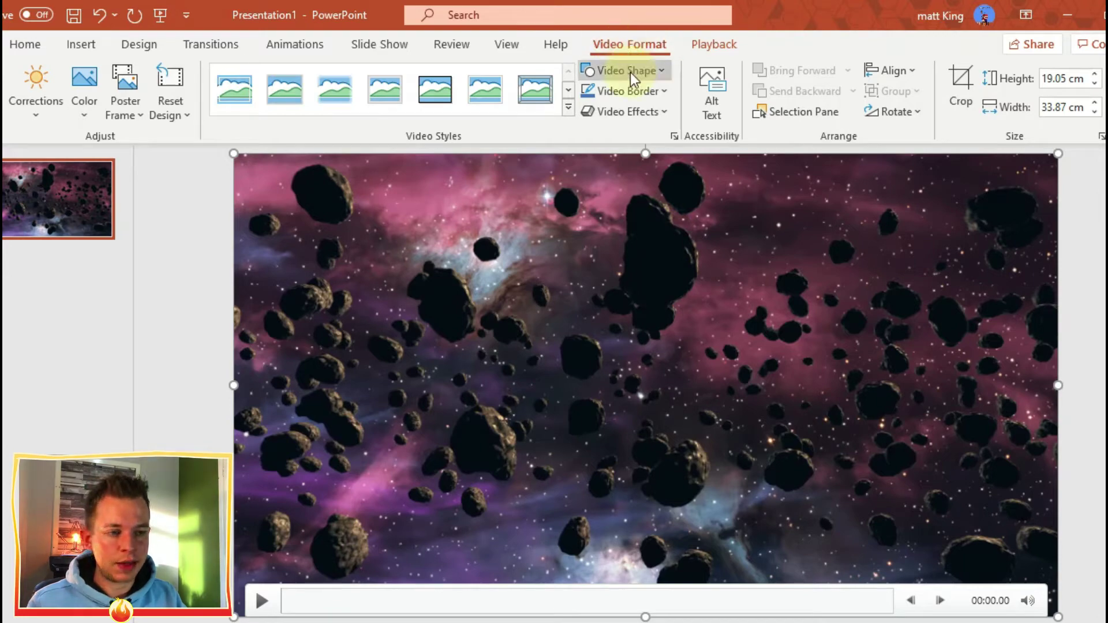
{"action": "left_click", "coordinate": [40, 78]}
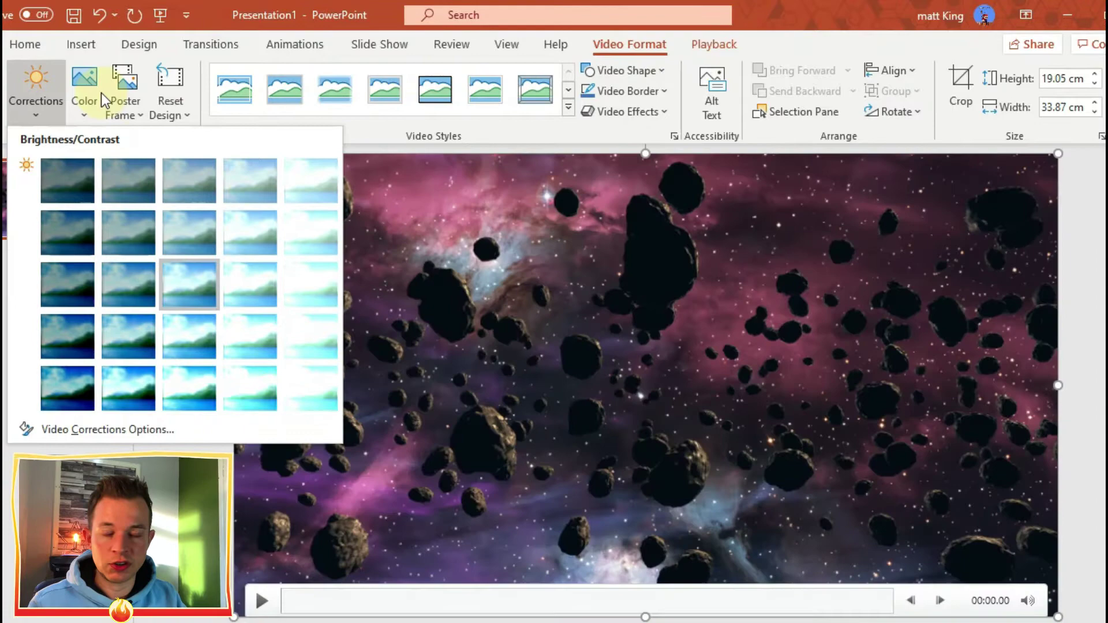
{"action": "left_click", "coordinate": [101, 93]}
{"action": "left_click", "coordinate": [92, 98]}
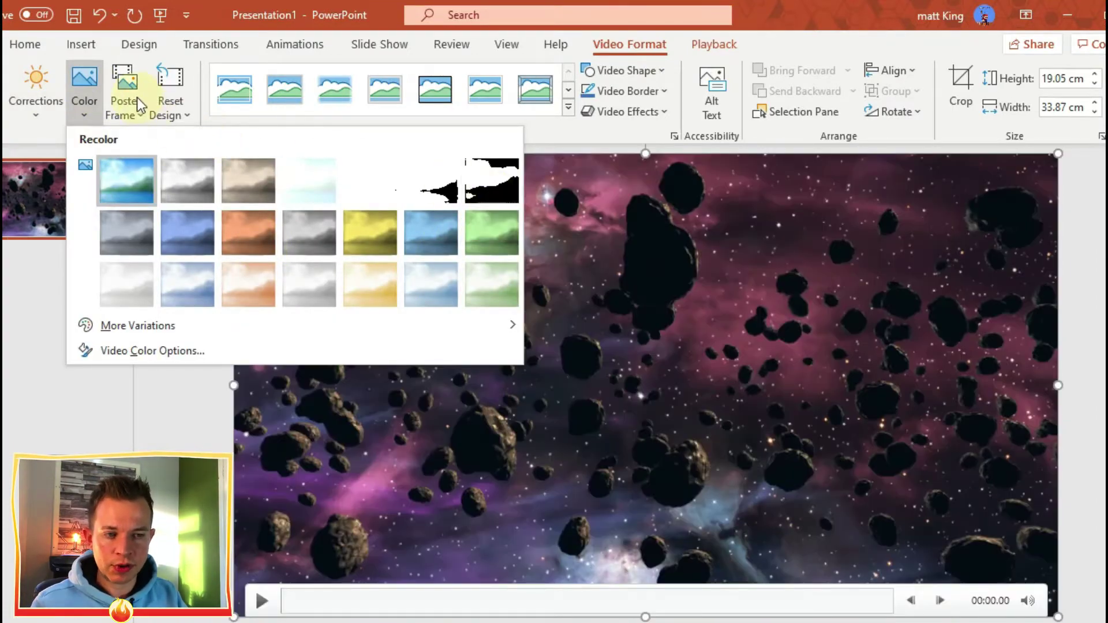
{"action": "left_click", "coordinate": [139, 105]}
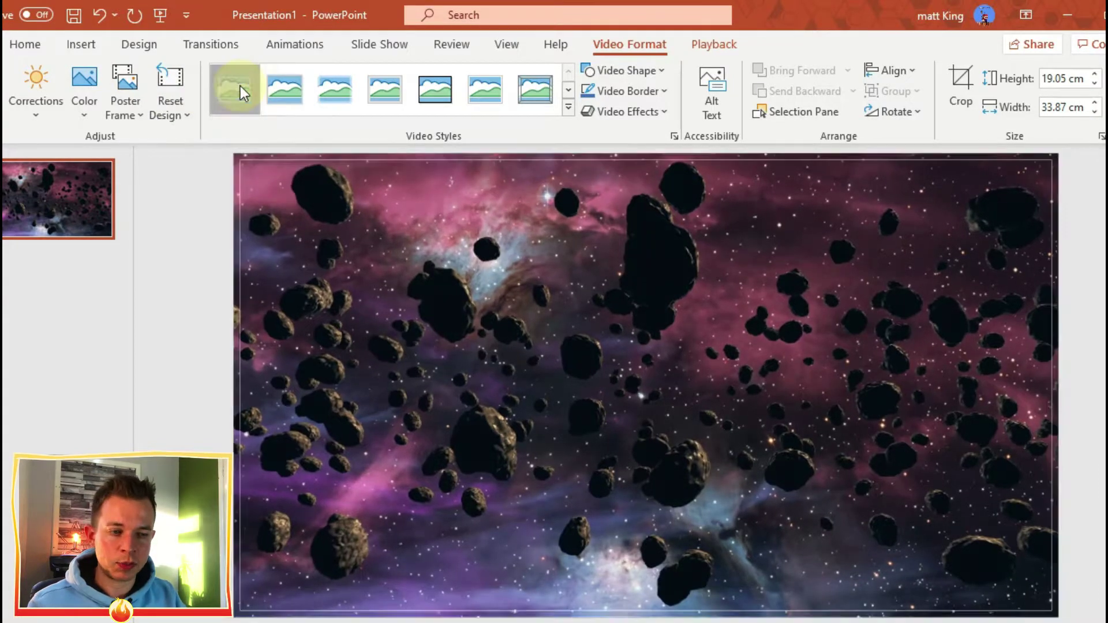
Give the video a simple framed style with a thin dark border
{"action": "left_click", "coordinate": [236, 86]}
{"action": "left_click", "coordinate": [421, 90]}
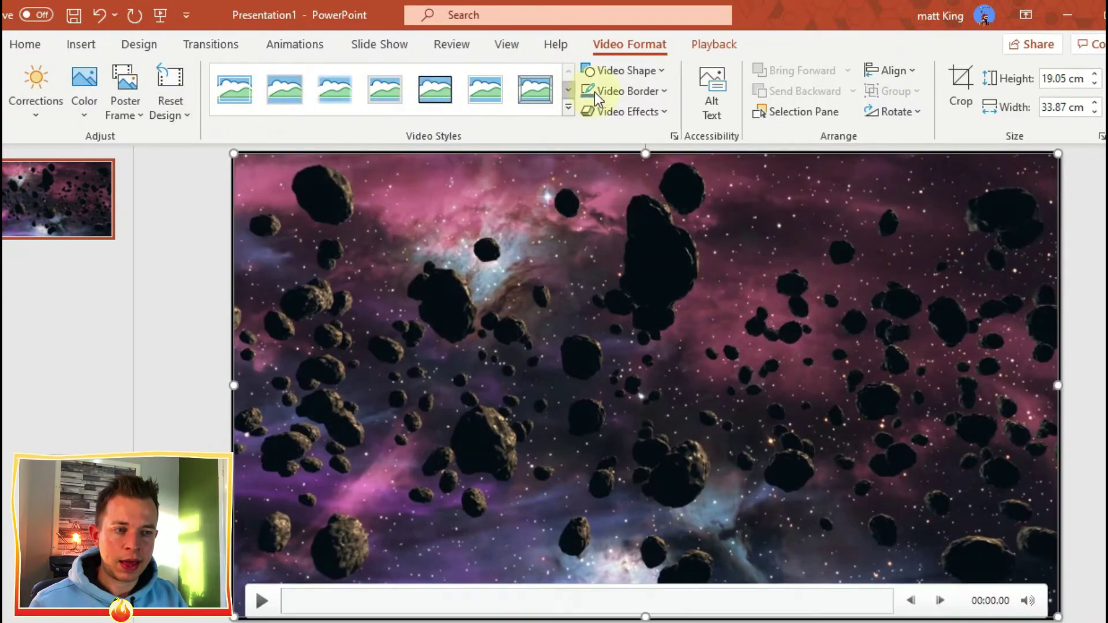
{"action": "left_click", "coordinate": [898, 109]}
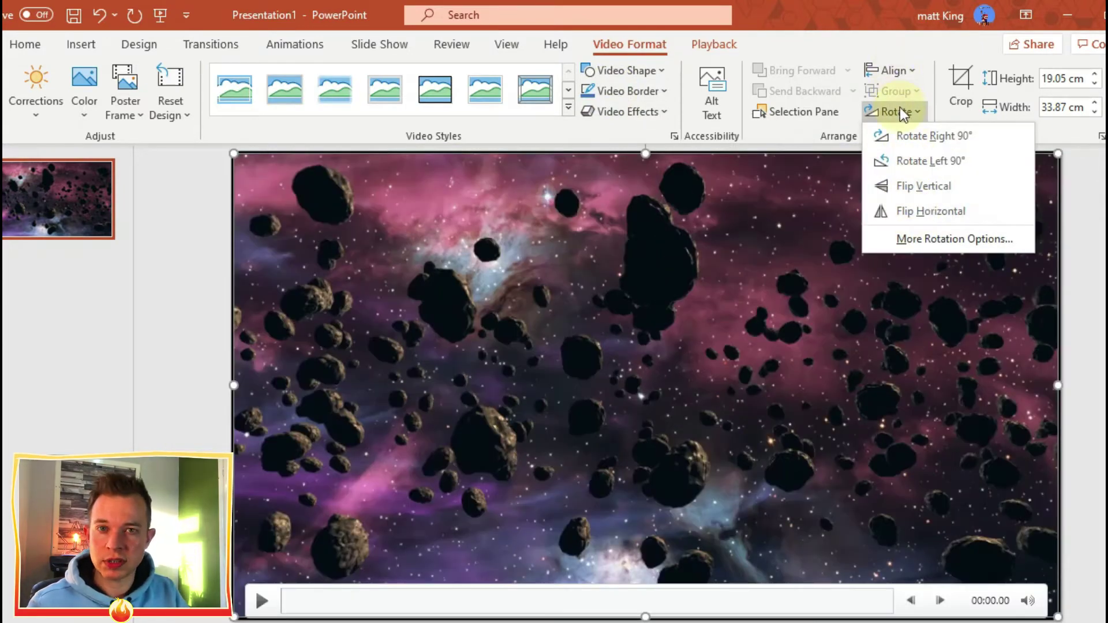
Crop the video's top and right edges, then resize it to 31.02 cm wide, centred on the slide
{"action": "left_click", "coordinate": [961, 94]}
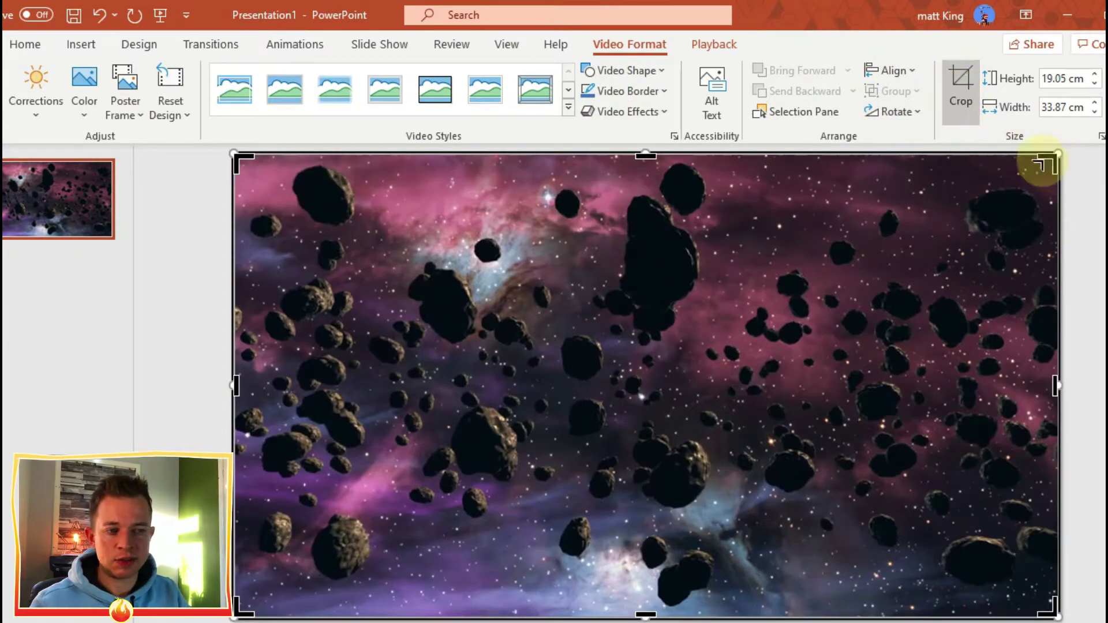
{"action": "left_click_drag", "start_coordinate": [1054, 157], "coordinate": [1021, 186]}
{"action": "left_click", "coordinate": [963, 91]}
{"action": "left_click", "coordinate": [963, 91]}
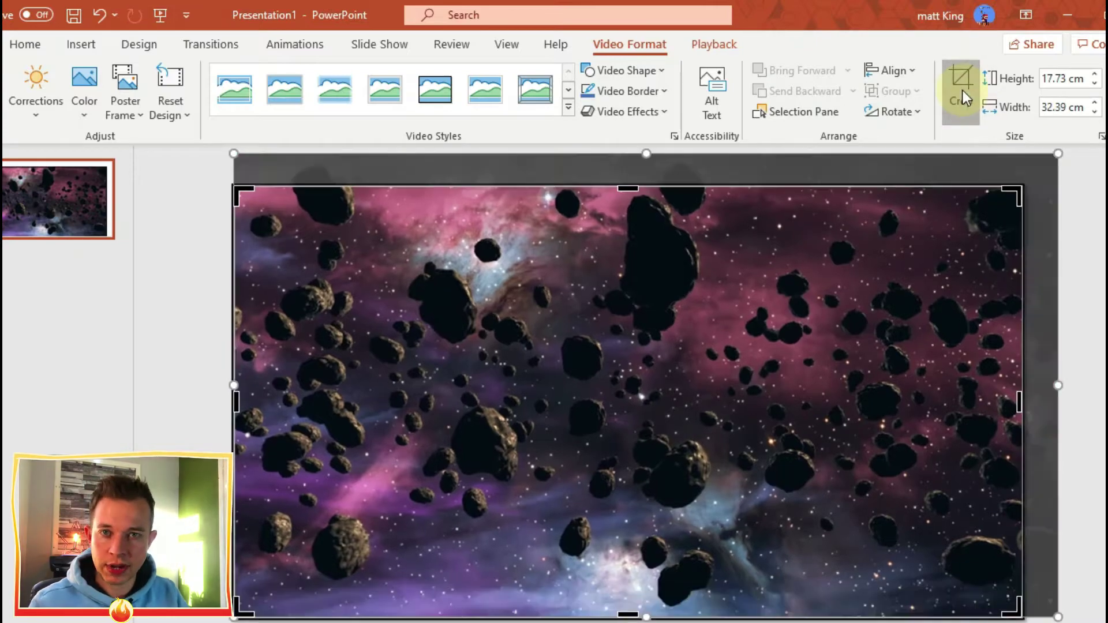
{"action": "left_click", "coordinate": [963, 91]}
{"action": "left_click_drag", "start_coordinate": [1022, 186], "coordinate": [1060, 156]}
{"action": "left_click", "coordinate": [989, 210]}
{"action": "left_click_drag", "start_coordinate": [235, 157], "coordinate": [302, 192]}
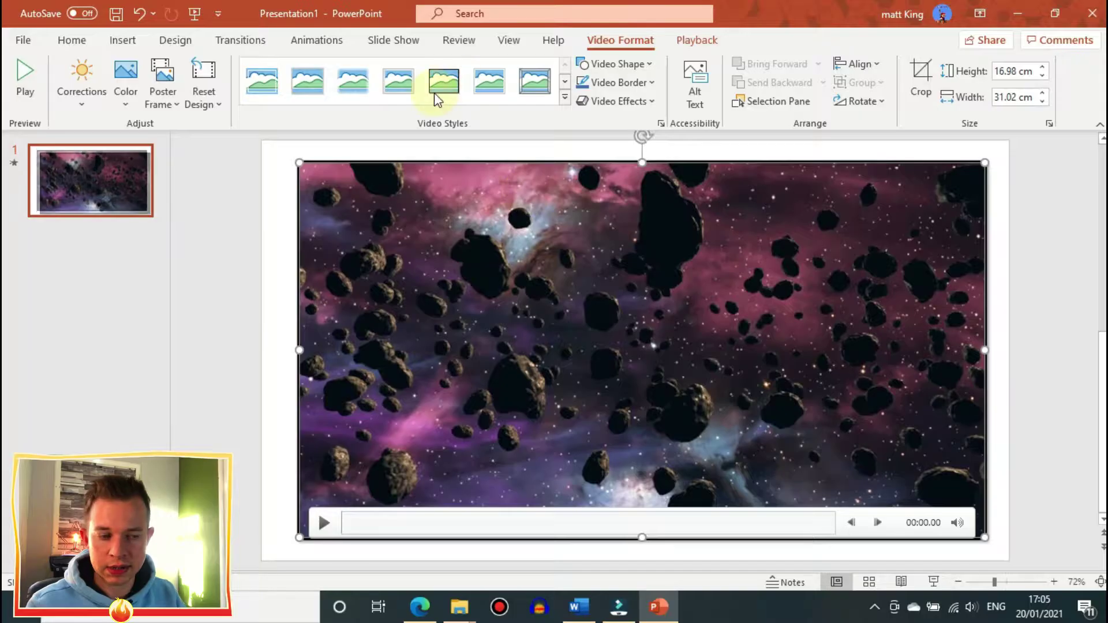
Apply the Wheel entrance animation to the video, triggered on click of Pexels Videos 3867
{"action": "left_click", "coordinate": [306, 41]}
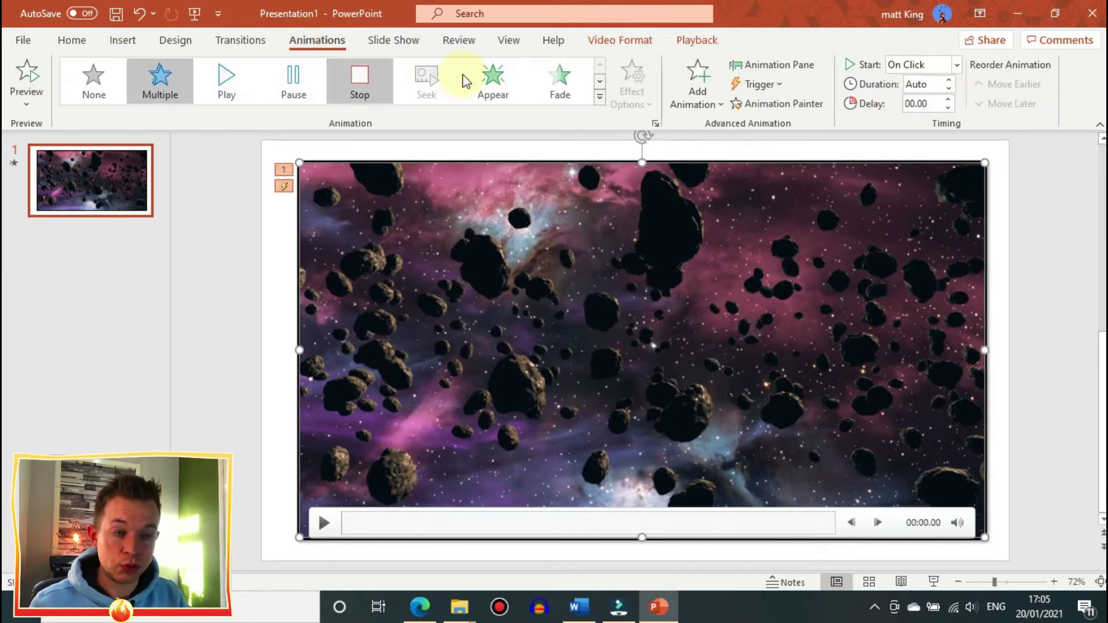
{"action": "left_click", "coordinate": [600, 82]}
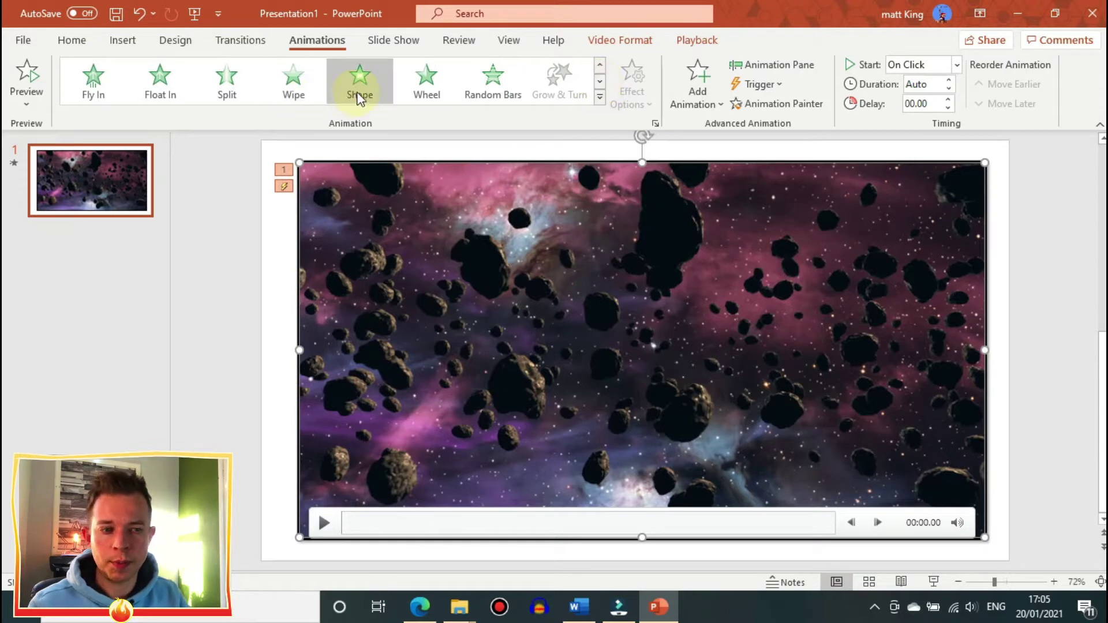
{"action": "left_click", "coordinate": [420, 87]}
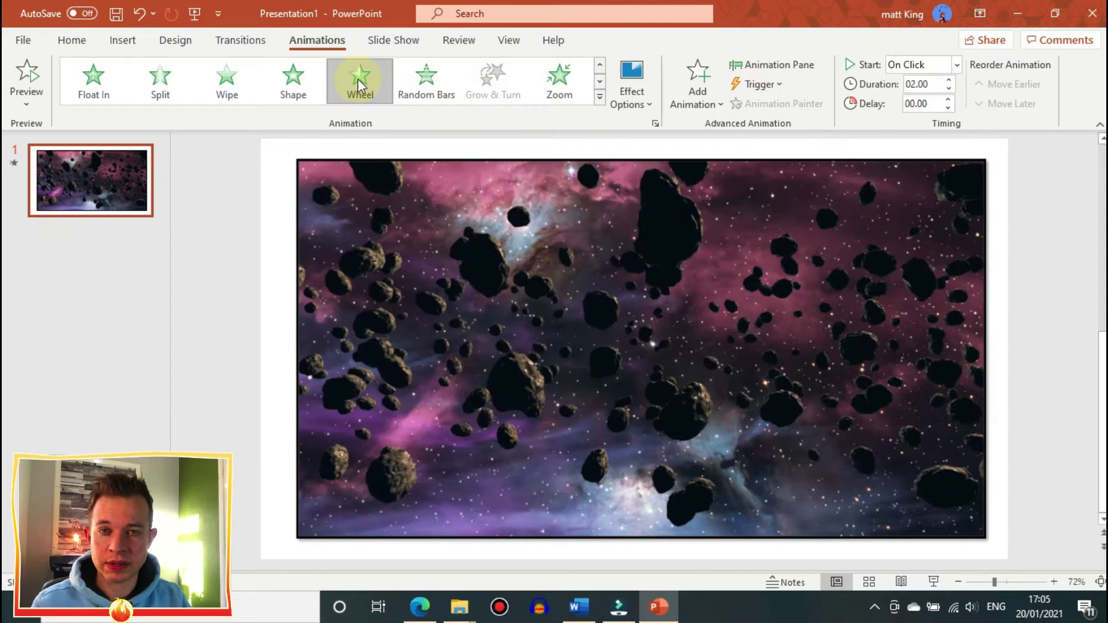
{"action": "left_click", "coordinate": [358, 78]}
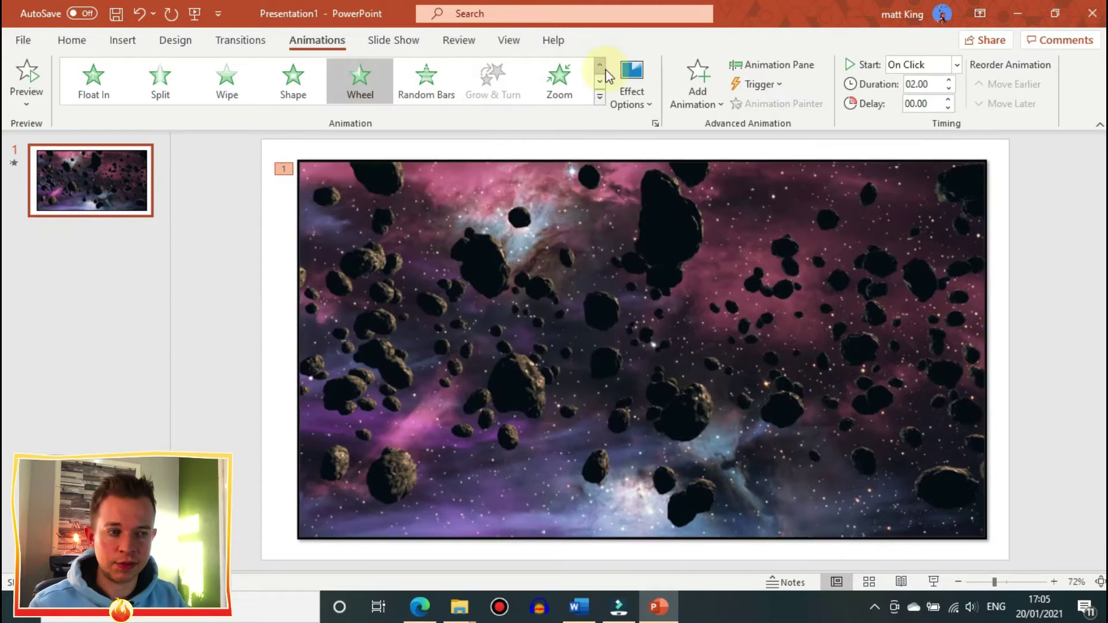
{"action": "left_click", "coordinate": [753, 82]}
{"action": "mouse_move", "coordinate": [766, 108]}
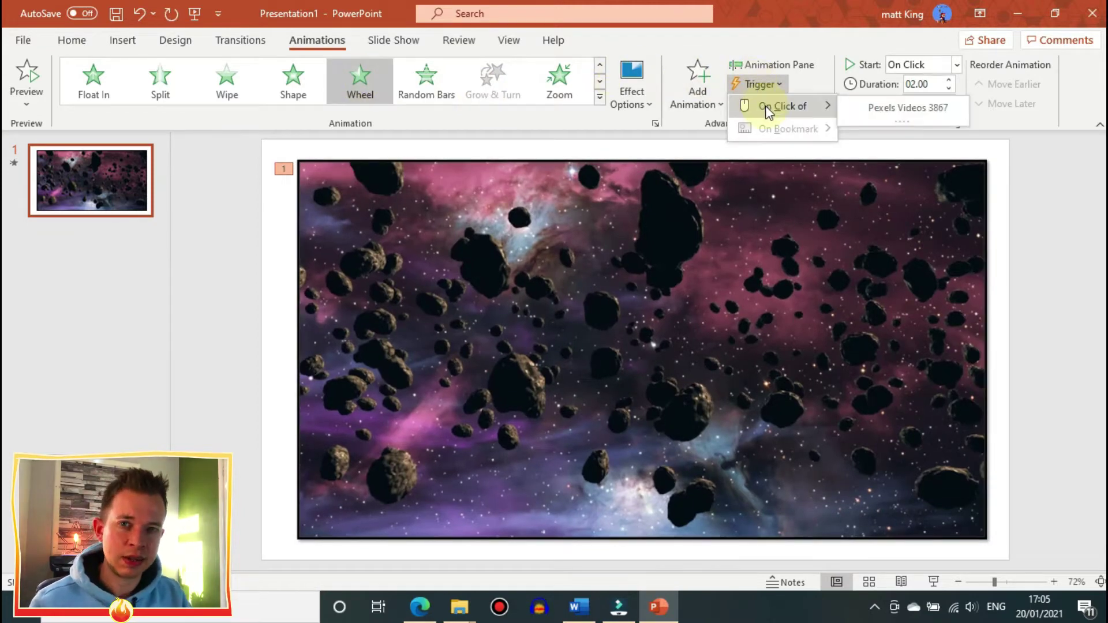
{"action": "left_click", "coordinate": [888, 106]}
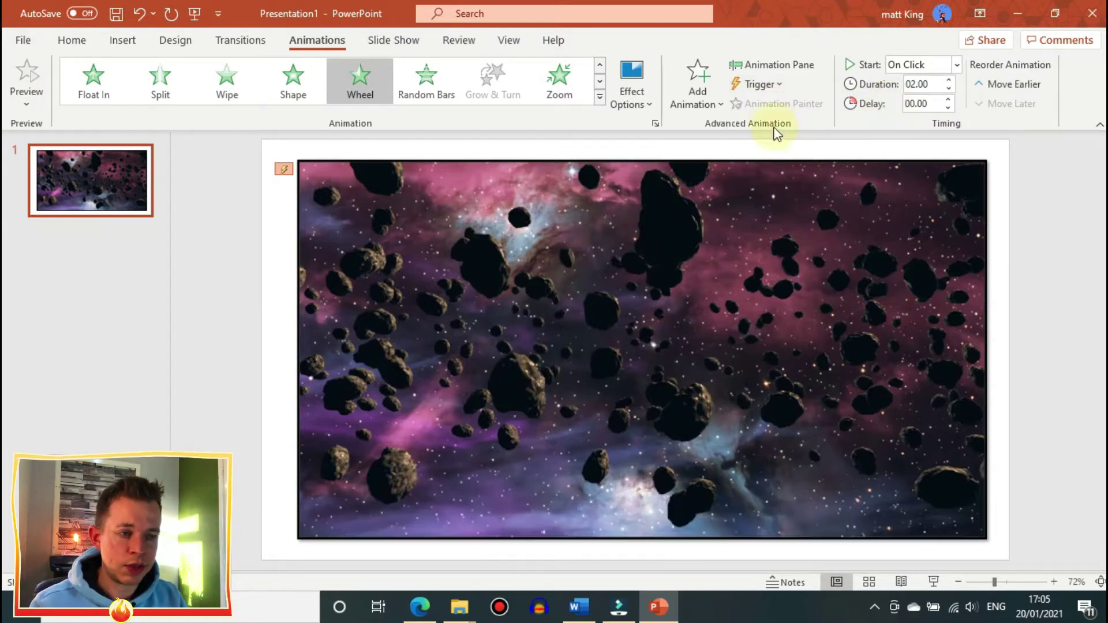
Show the Animation Pane, set the video to Loop until Stopped, and remove its old bookmark
{"action": "left_click", "coordinate": [761, 64]}
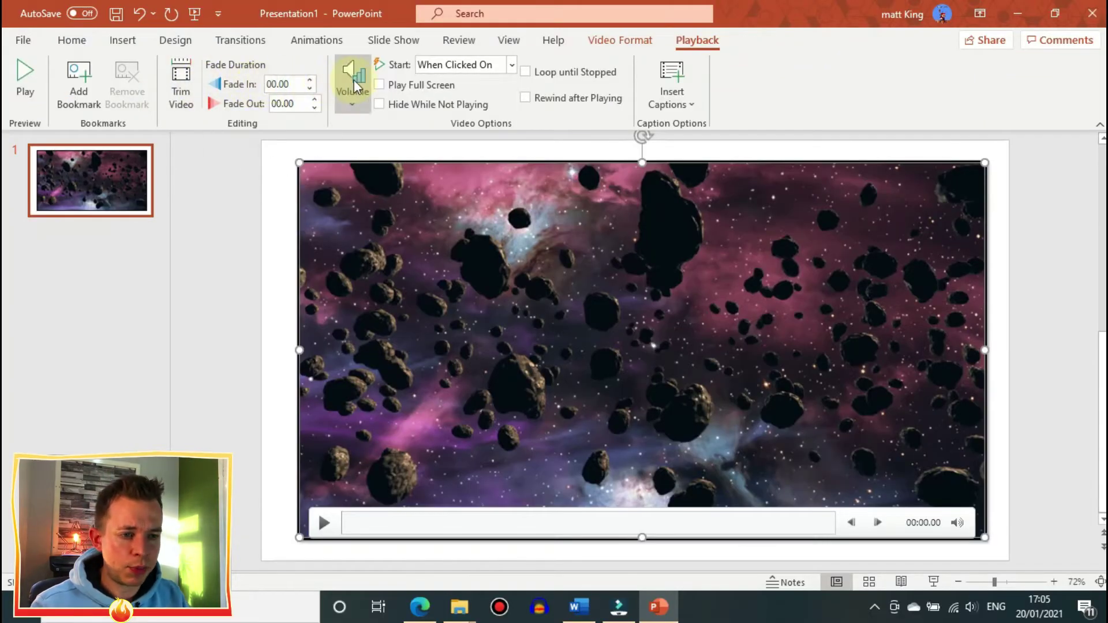
{"action": "left_click", "coordinate": [526, 71]}
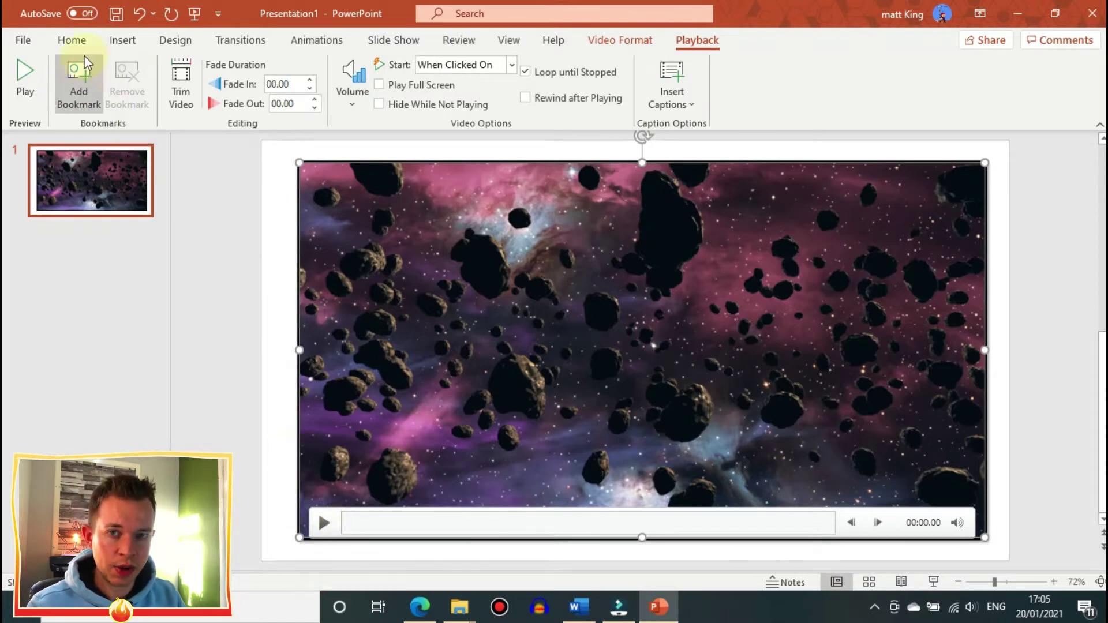
{"action": "left_click", "coordinate": [118, 70]}
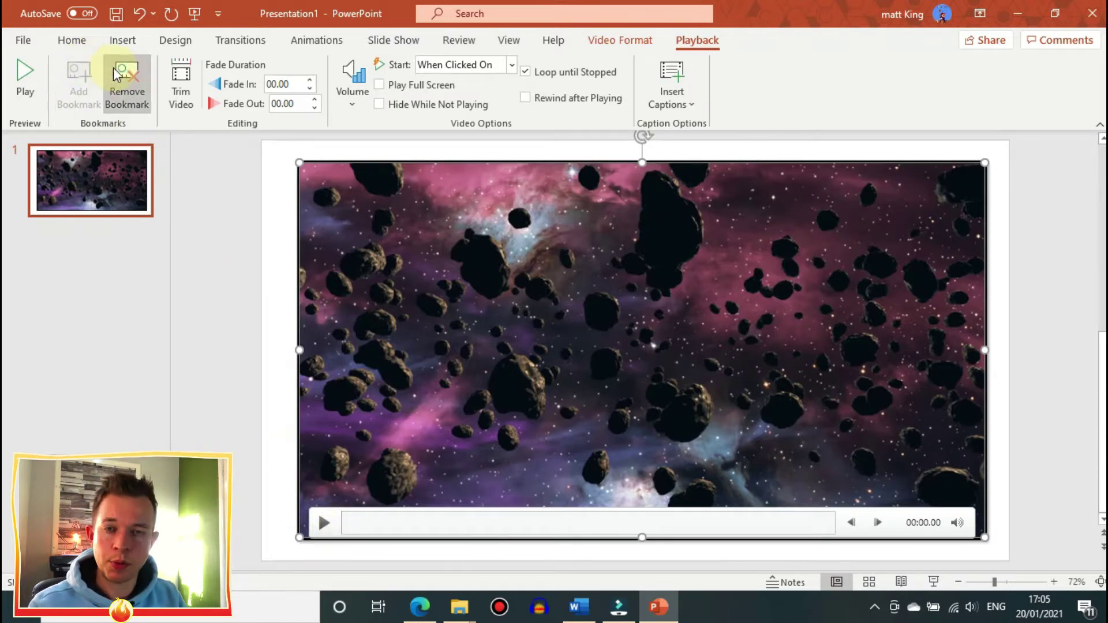
Add video bookmarks at about 2 seconds, 00:03.57 and 00:05.28
{"action": "left_click", "coordinate": [336, 523]}
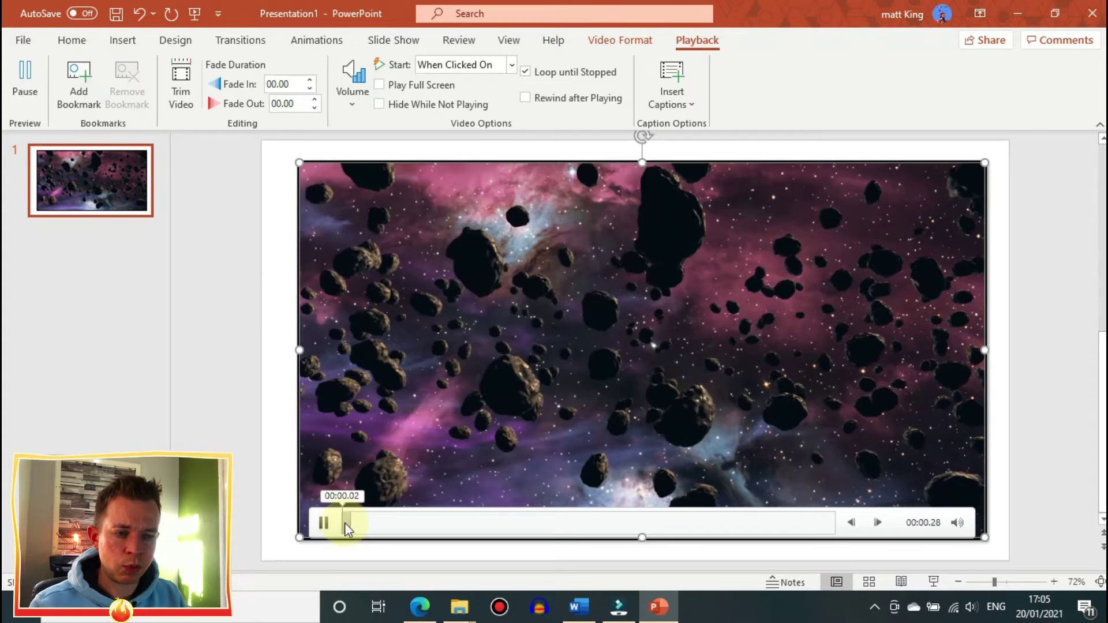
{"action": "left_click", "coordinate": [323, 523]}
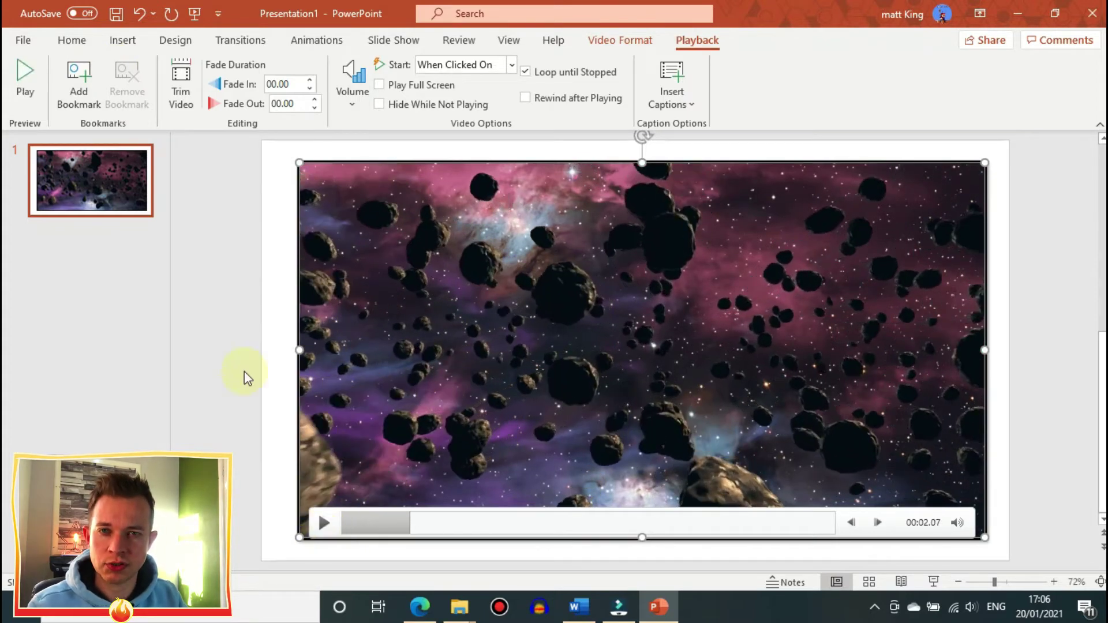
{"action": "left_click", "coordinate": [78, 81]}
{"action": "left_click", "coordinate": [322, 523]}
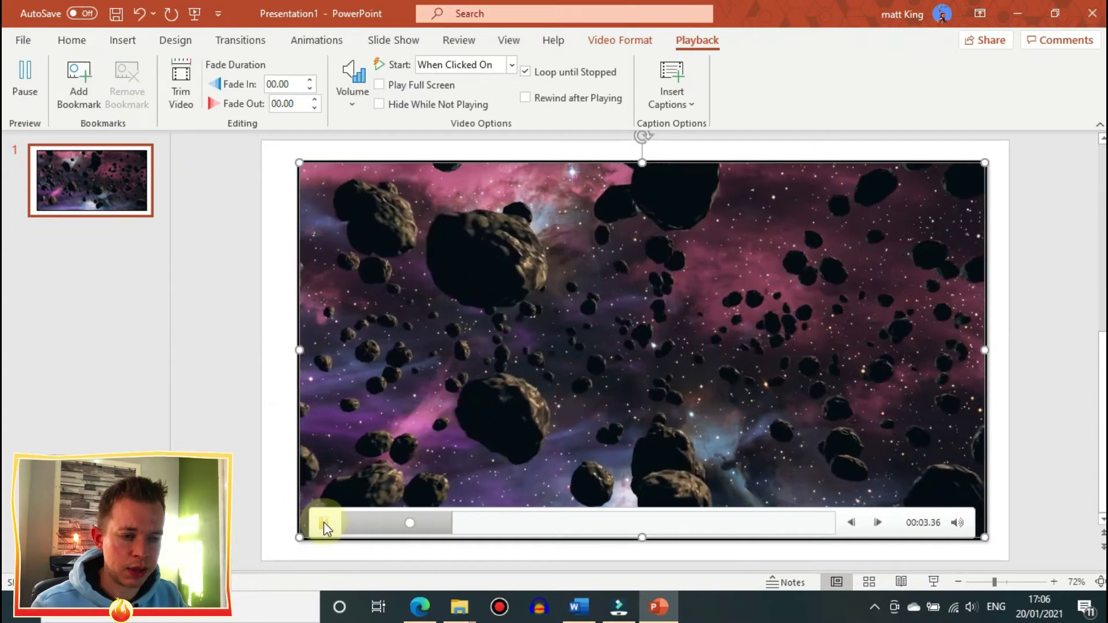
{"action": "left_click", "coordinate": [324, 522]}
{"action": "left_click", "coordinate": [79, 71]}
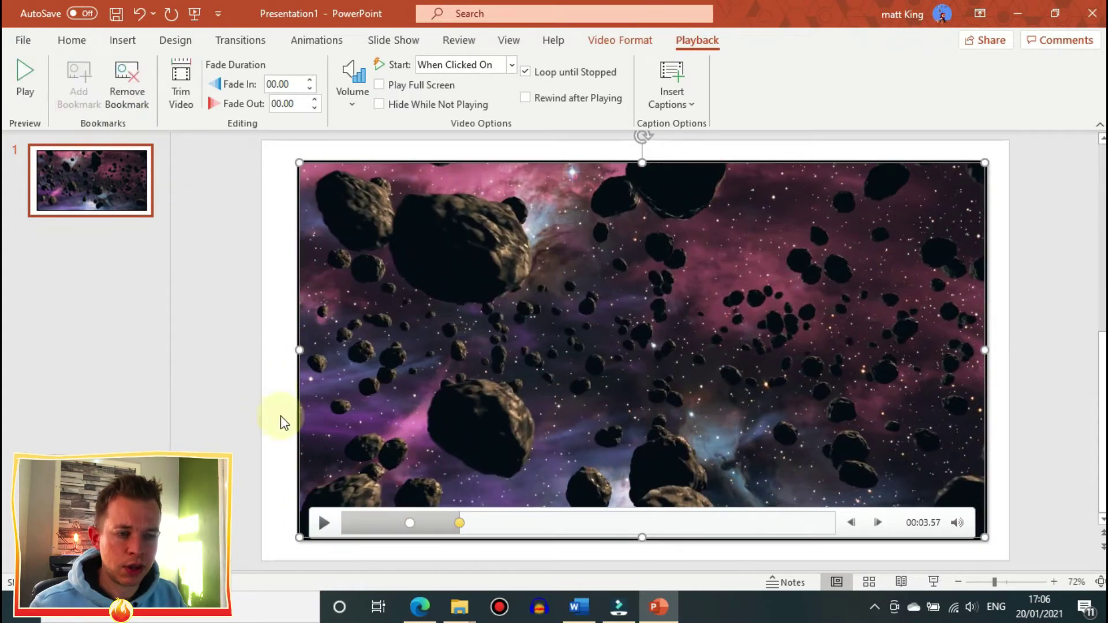
{"action": "left_click", "coordinate": [327, 524]}
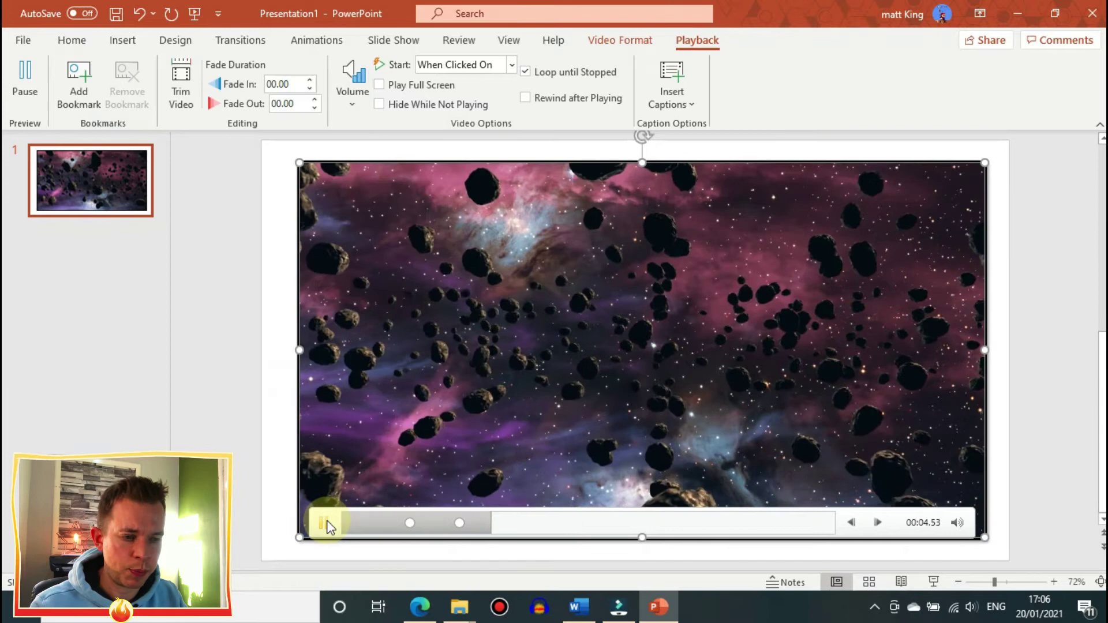
{"action": "left_click", "coordinate": [325, 523]}
{"action": "left_click", "coordinate": [91, 88]}
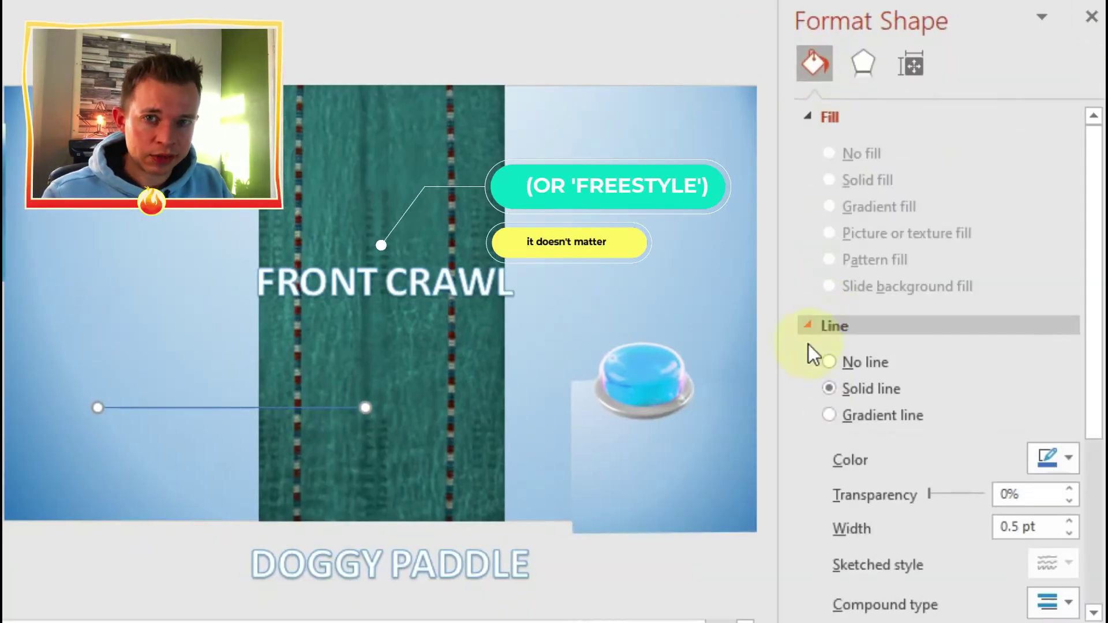
Thicken the line to 4.5 pt and give its left end a diamond arrowhead
{"action": "scroll", "coordinate": [1079, 470], "scroll_direction": "down", "scroll_amount": 6}
{"action": "left_click", "coordinate": [1069, 447]}
{"action": "left_click", "coordinate": [1069, 453]}
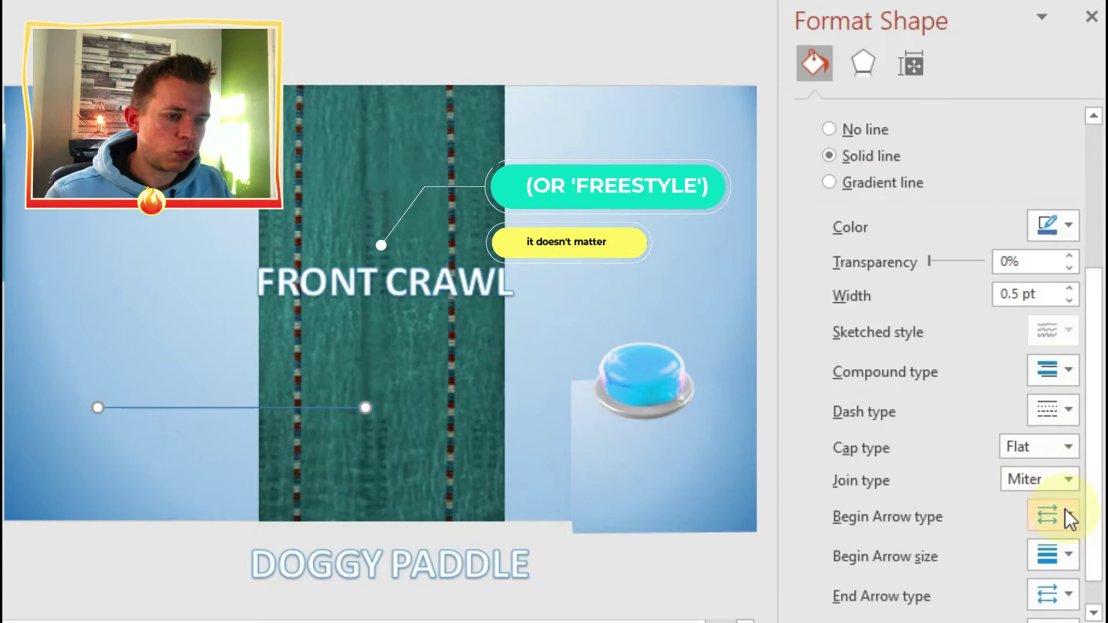
{"action": "left_click", "coordinate": [1065, 518]}
{"action": "left_click", "coordinate": [1068, 594]}
{"action": "scroll", "coordinate": [1013, 192], "scroll_direction": "down", "scroll_amount": 1}
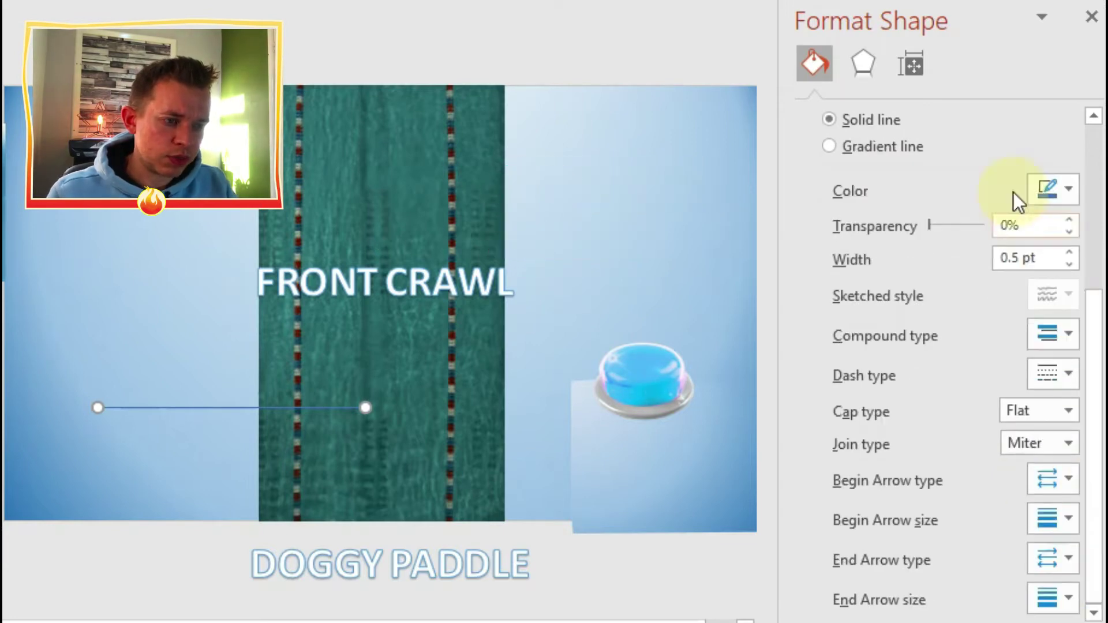
{"action": "left_click", "coordinate": [1072, 254]}
{"action": "left_click", "coordinate": [1071, 254]}
{"action": "left_click", "coordinate": [1066, 480]}
{"action": "left_click", "coordinate": [1088, 554]}
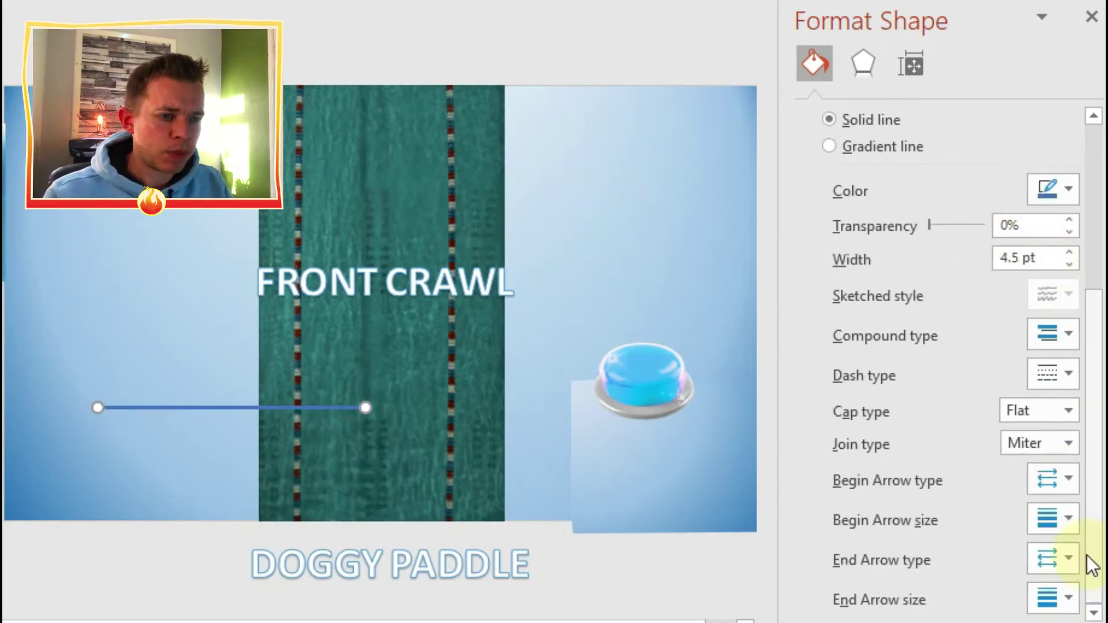
Make the line red
{"action": "left_click", "coordinate": [195, 408]}
{"action": "left_click", "coordinate": [1069, 250]}
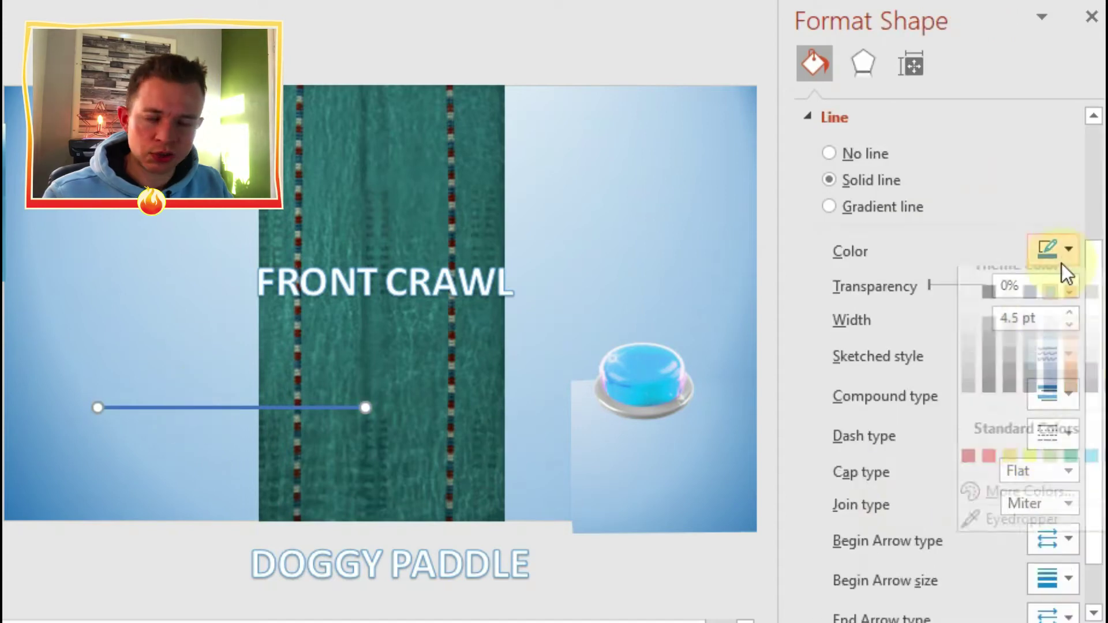
{"action": "left_click", "coordinate": [998, 453]}
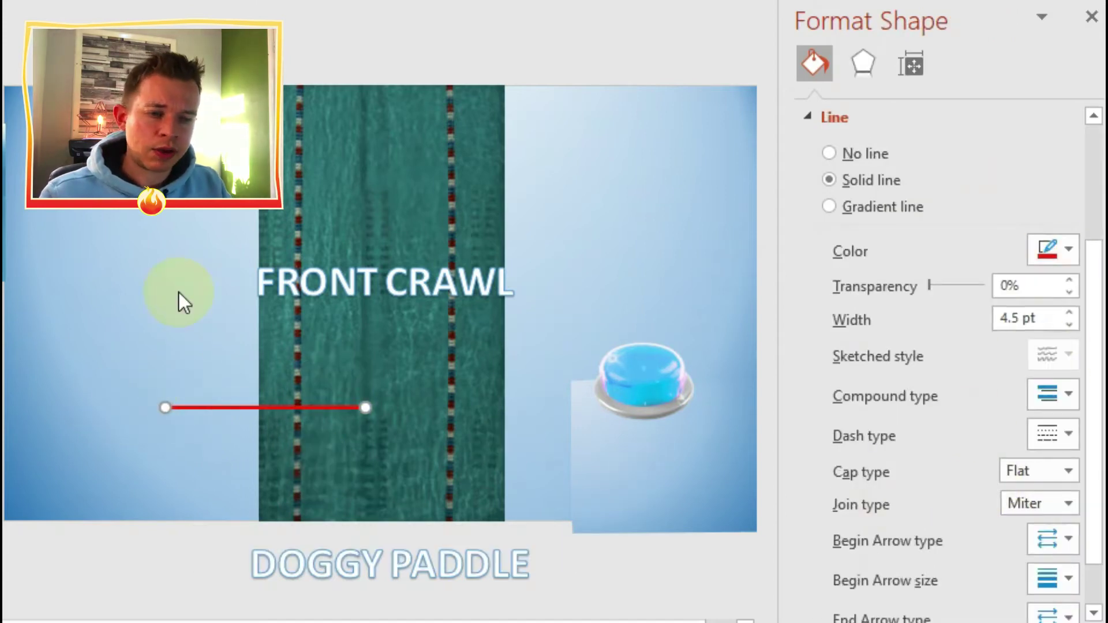
{"action": "left_click", "coordinate": [166, 406]}
{"action": "left_click", "coordinate": [166, 407]}
Add a BILATERAL BREATHING text box and place it above the red line's left end
{"action": "left_click_drag", "start_coordinate": [59, 376], "coordinate": [235, 400]}
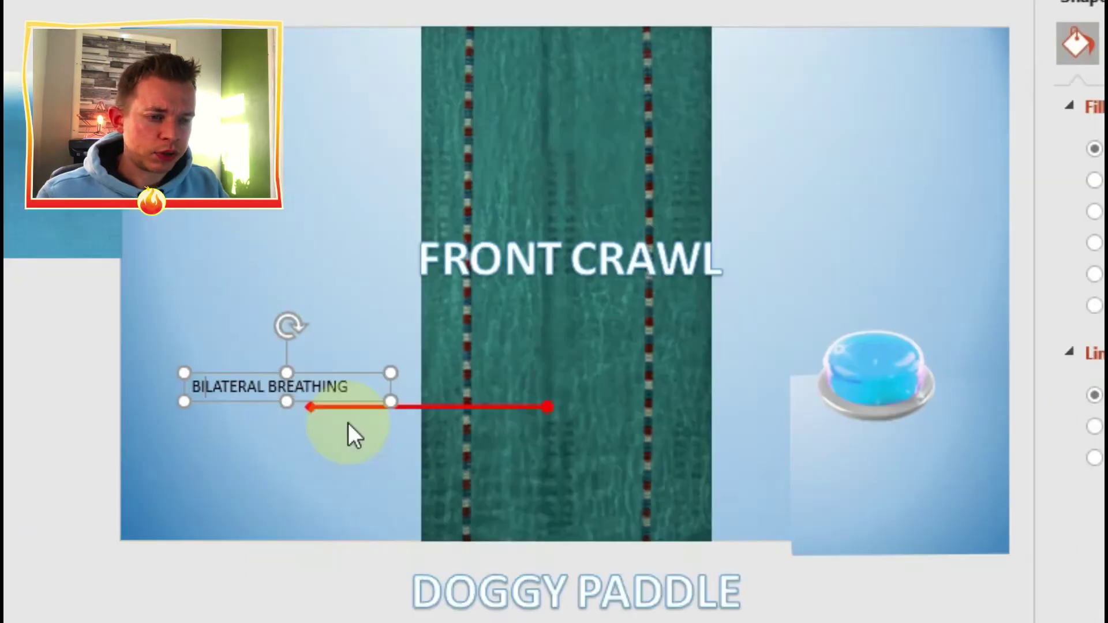
{"action": "left_click", "coordinate": [352, 430]}
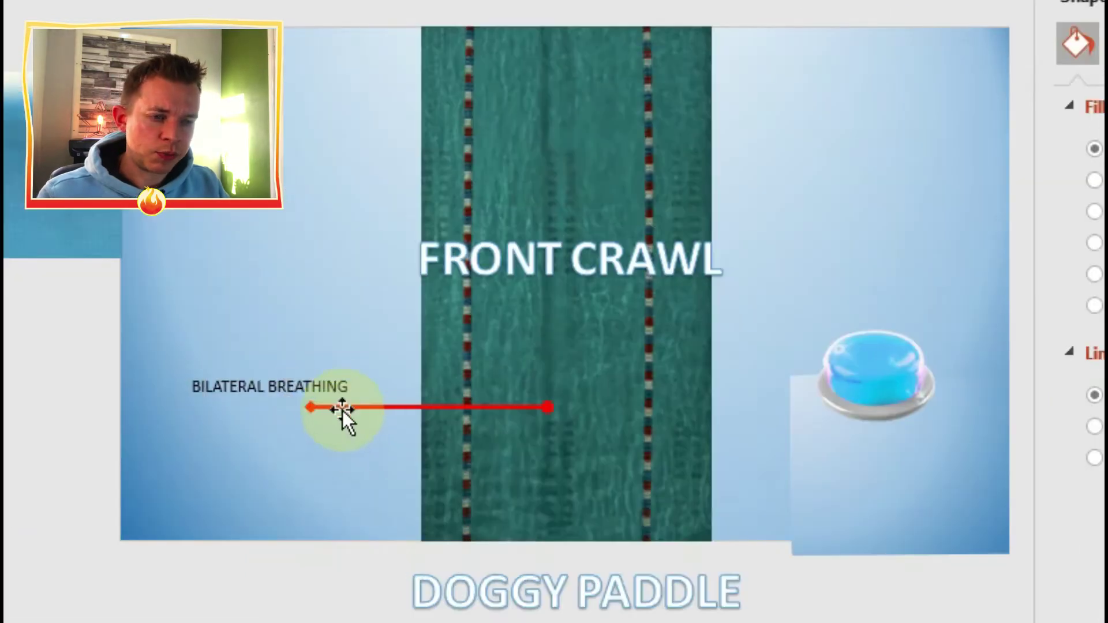
{"action": "left_click", "coordinate": [338, 386]}
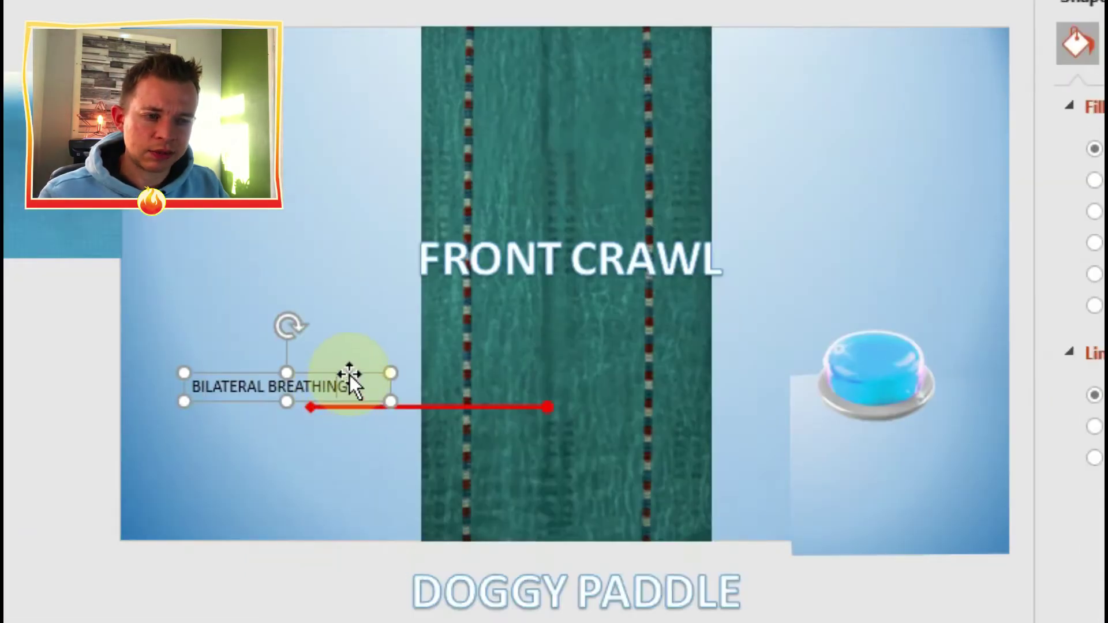
{"action": "left_click_drag", "start_coordinate": [350, 376], "coordinate": [349, 376]}
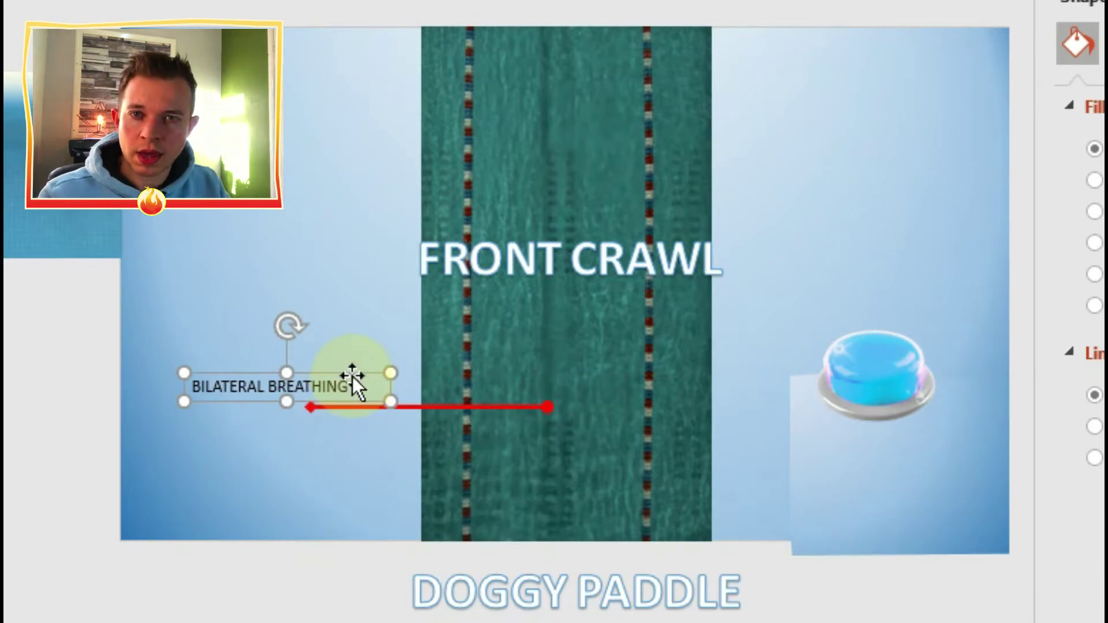
Select the red line with the BILATERAL BREATHING label, then play and pause the video preview
{"action": "left_click", "coordinate": [415, 408], "text": "shift"}
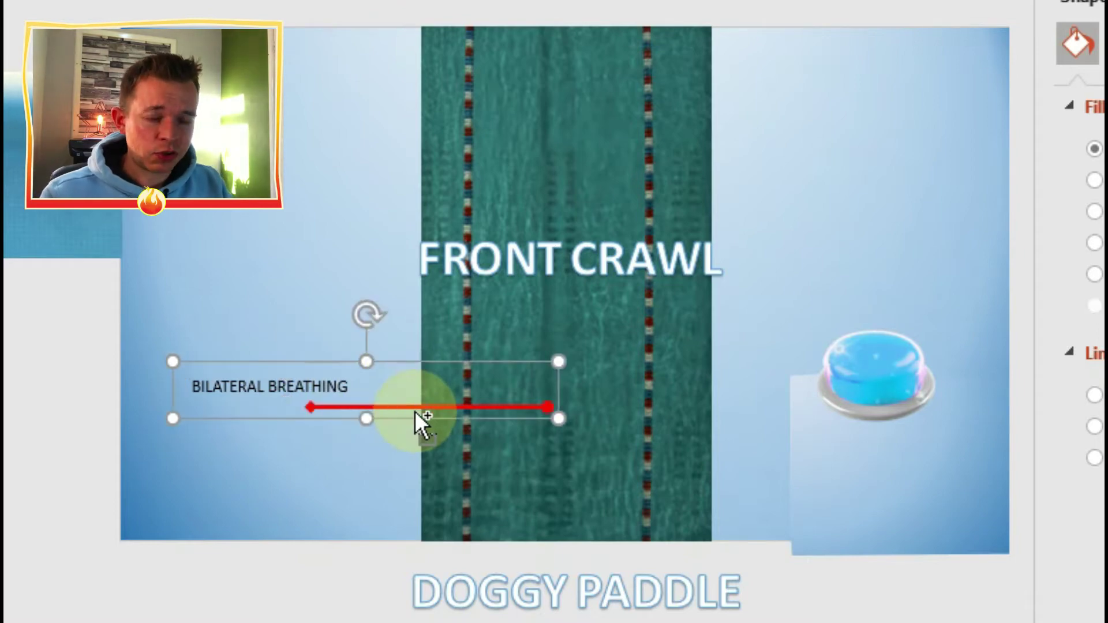
{"action": "mouse_move", "coordinate": [434, 446]}
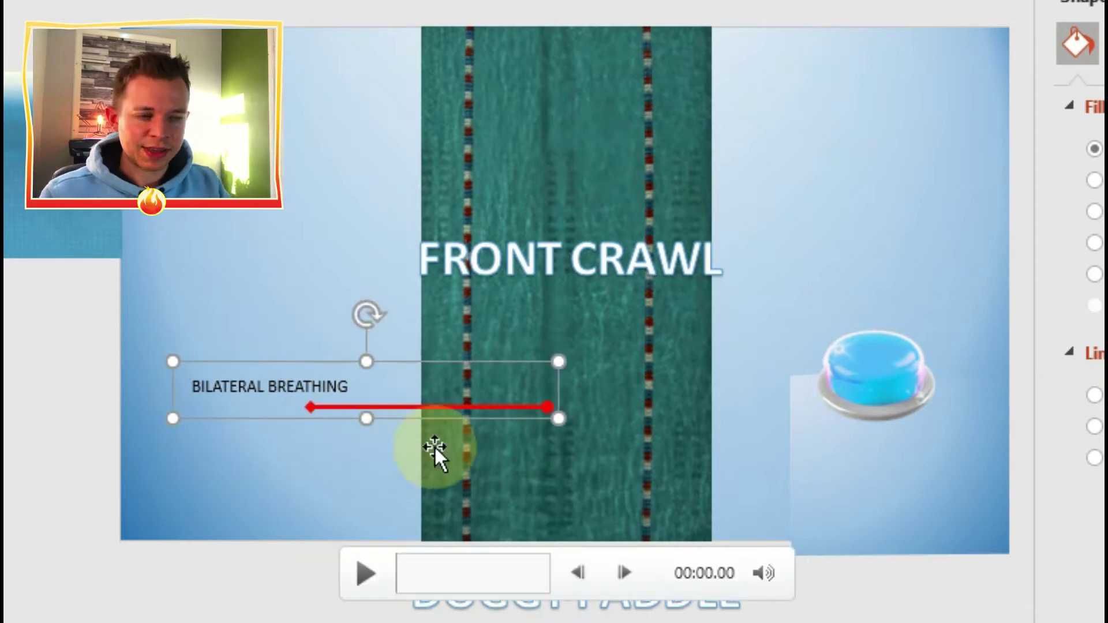
{"action": "left_click", "coordinate": [364, 577]}
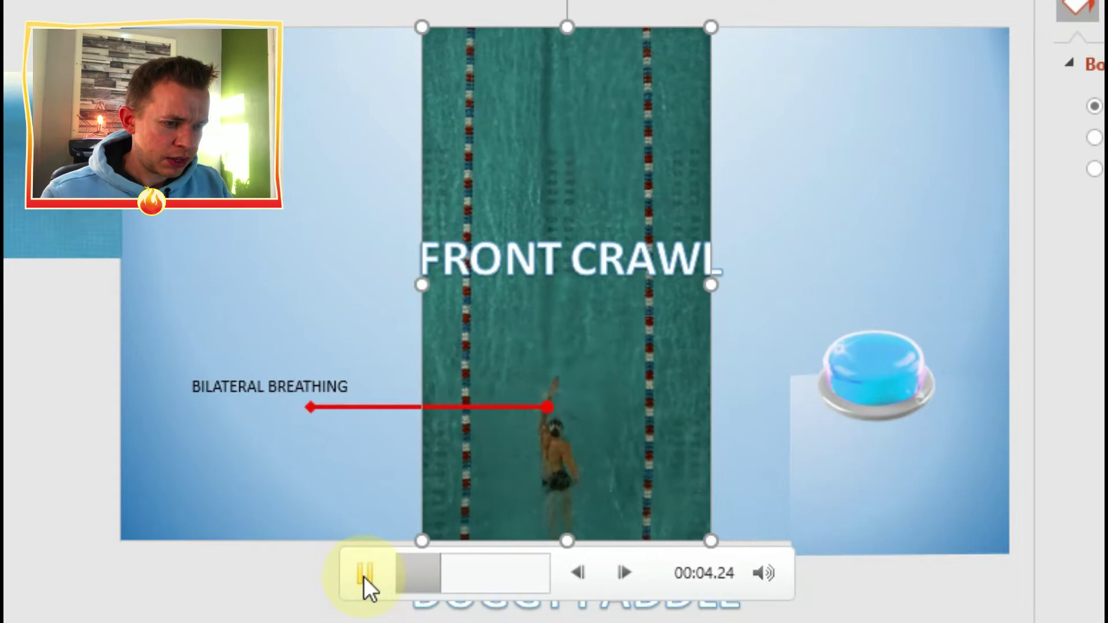
{"action": "left_click", "coordinate": [364, 577]}
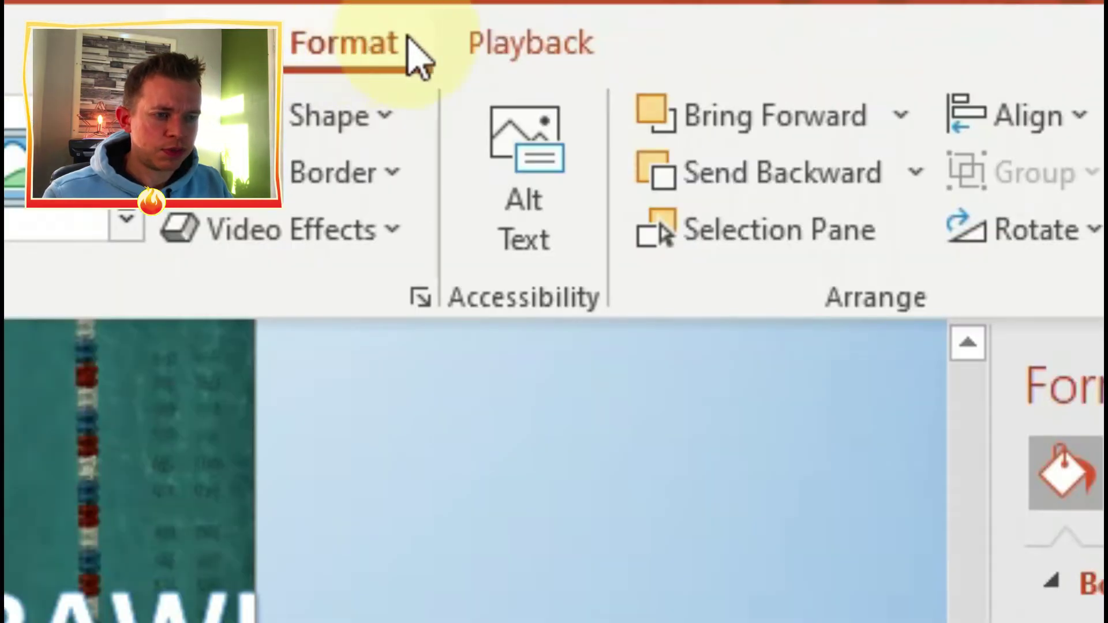
Check the video's Playback settings and open Arrange options for the BILATERAL BREATHING label
{"action": "left_click", "coordinate": [515, 52]}
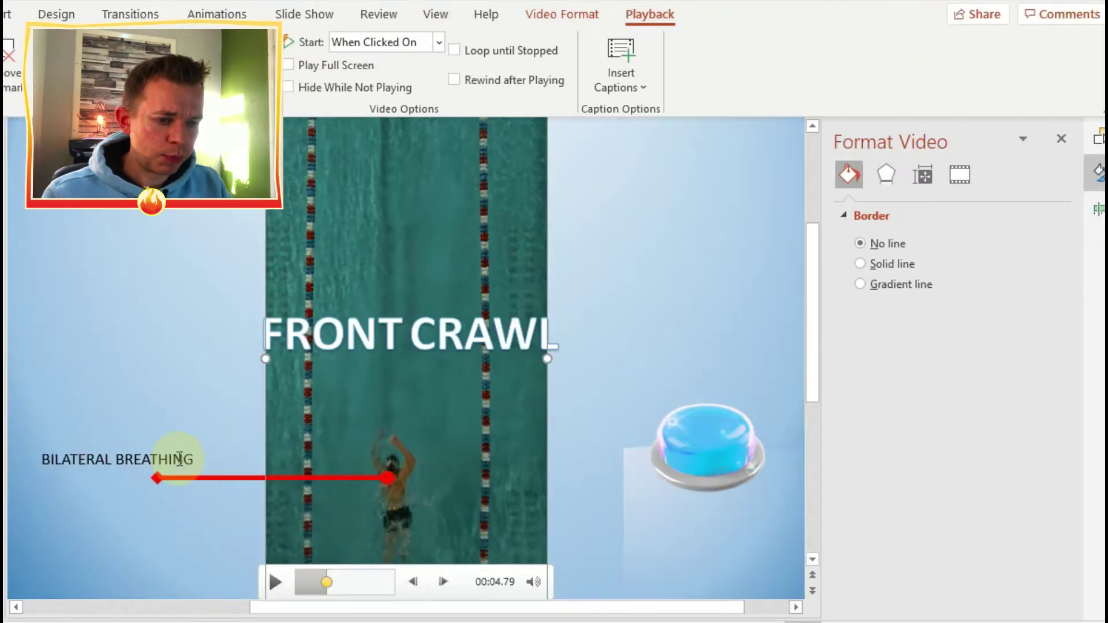
{"action": "left_click", "coordinate": [179, 459]}
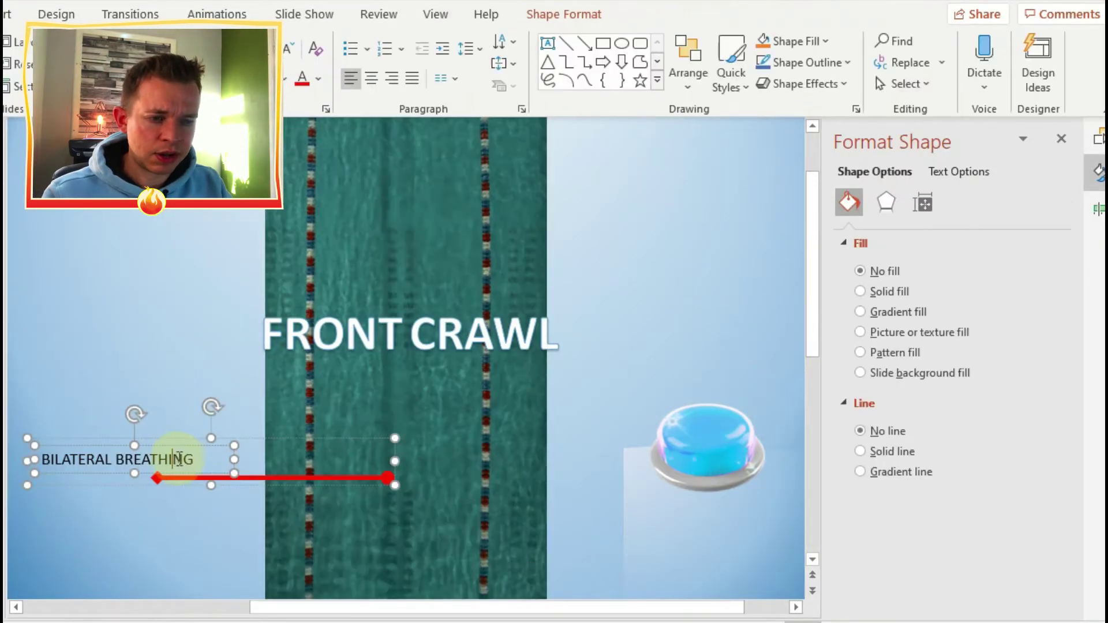
{"action": "left_click", "coordinate": [684, 57]}
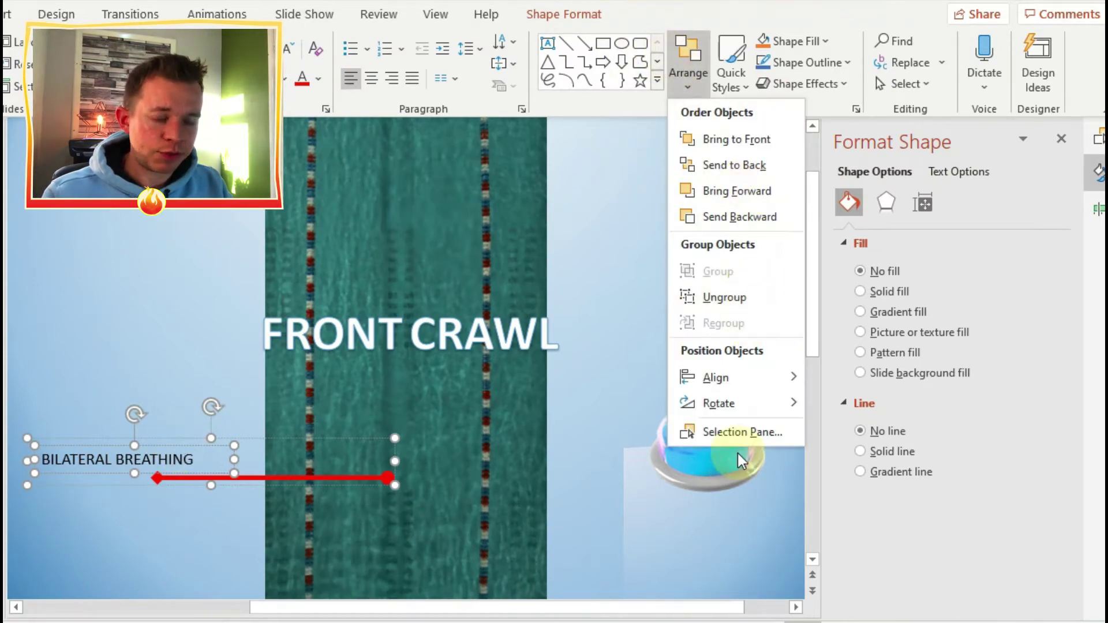
Name the label group 'BILATERAL BREATHING' in the Selection Pane
{"action": "left_click", "coordinate": [734, 433]}
{"action": "double_click", "coordinate": [900, 206]}
{"action": "type", "text": "BILATER"}
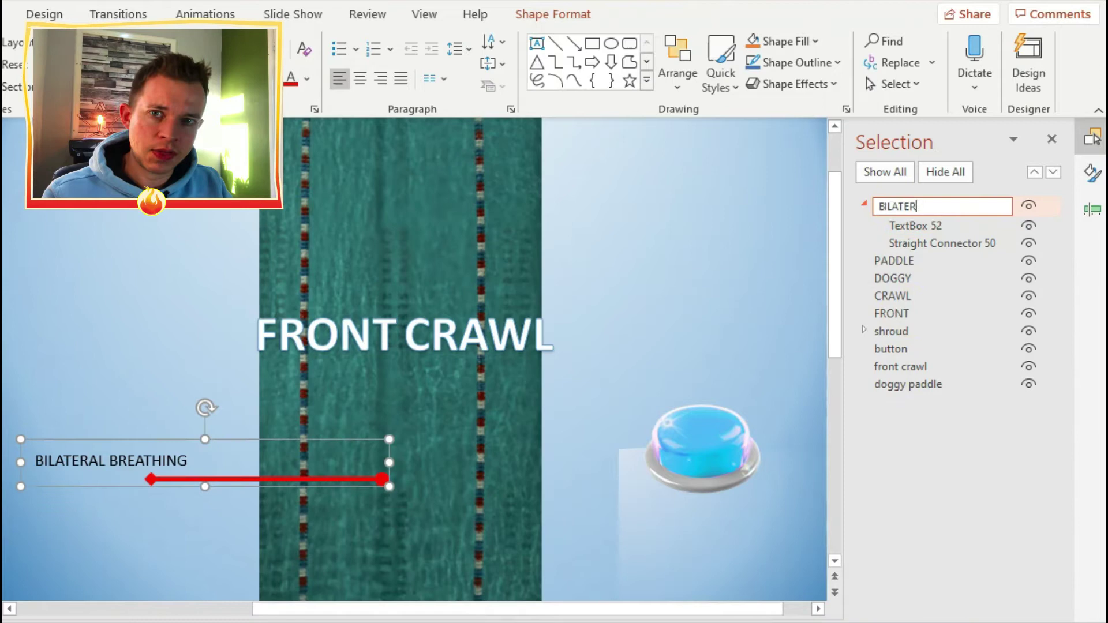
{"action": "type", "text": "AL BREATHING"}
{"action": "left_click", "coordinate": [552, 404]}
Paste a copy of the label group and replace its text with PULL TO HIP
{"action": "key", "text": "ctrl+v"}
{"action": "triple_click", "coordinate": [64, 248]}
{"action": "type", "text": "P"}
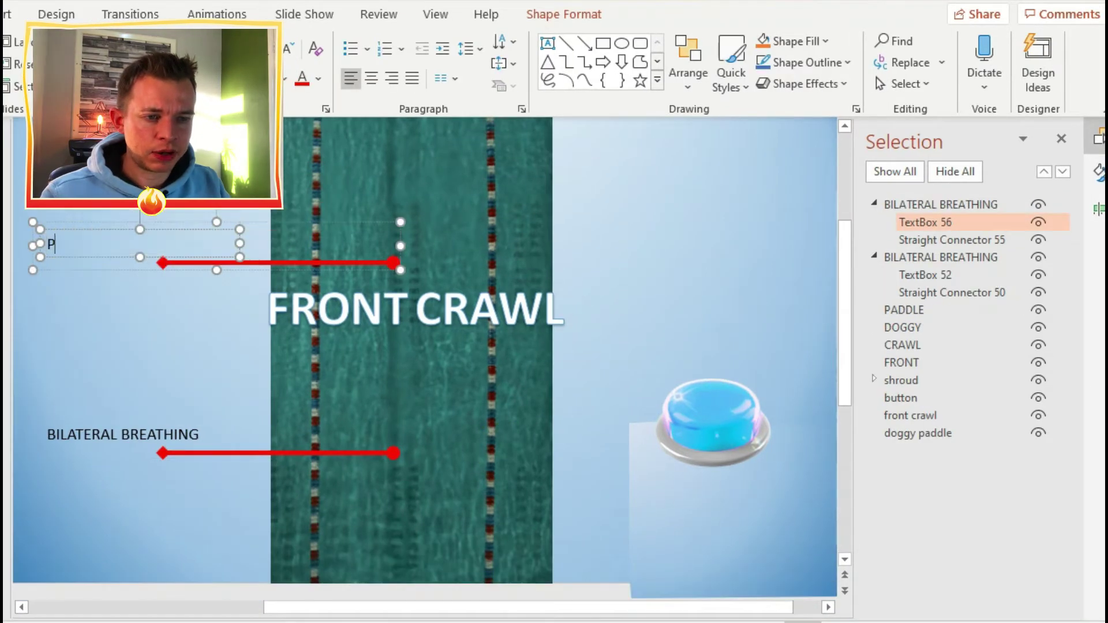
{"action": "type", "text": "ULL TO HIP"}
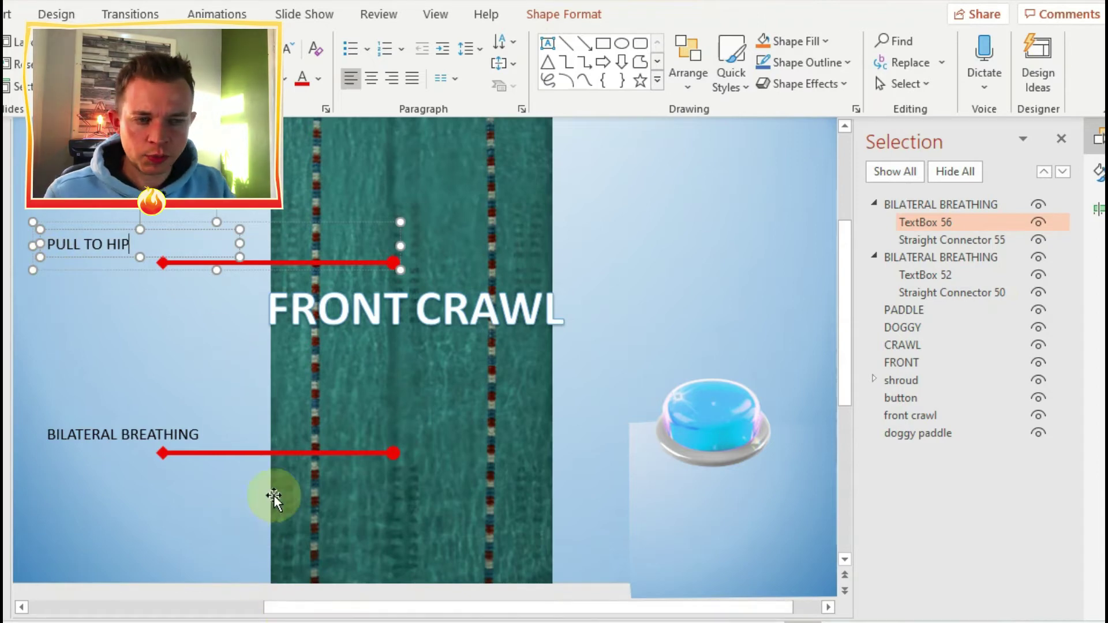
Play the front crawl video to check the stroke timing
{"action": "left_click", "coordinate": [369, 410]}
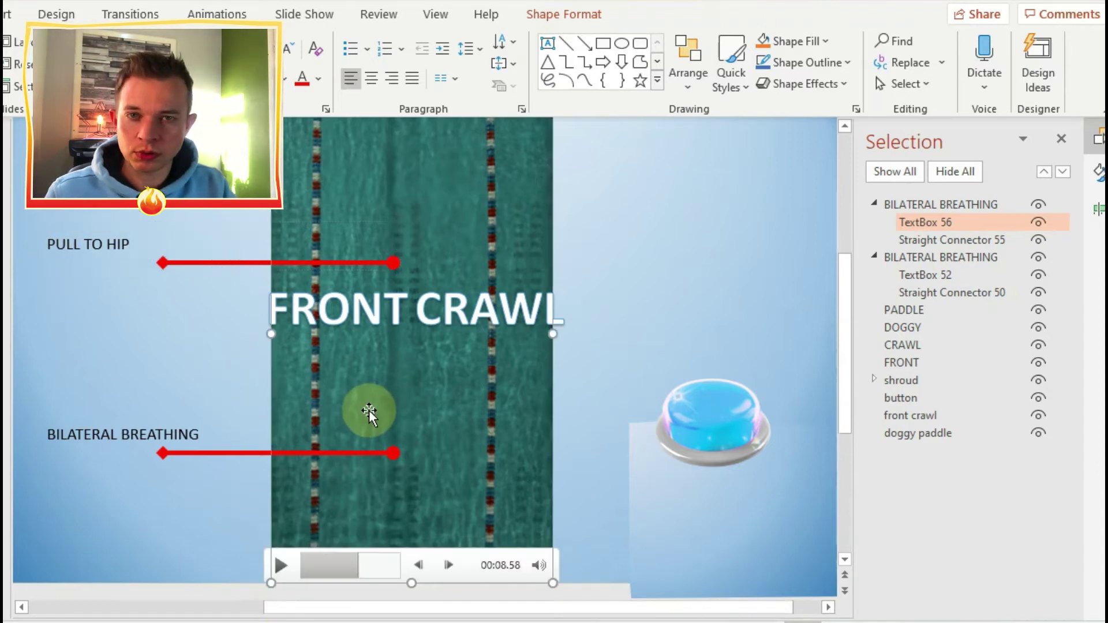
{"action": "left_click", "coordinate": [283, 572]}
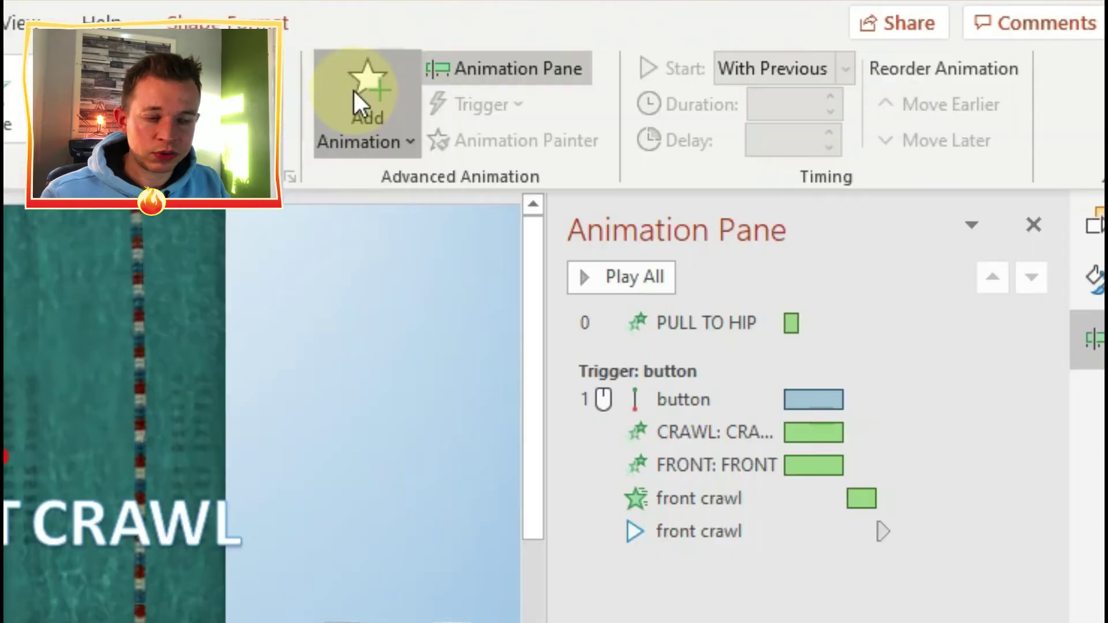
{"action": "left_click", "coordinate": [354, 93]}
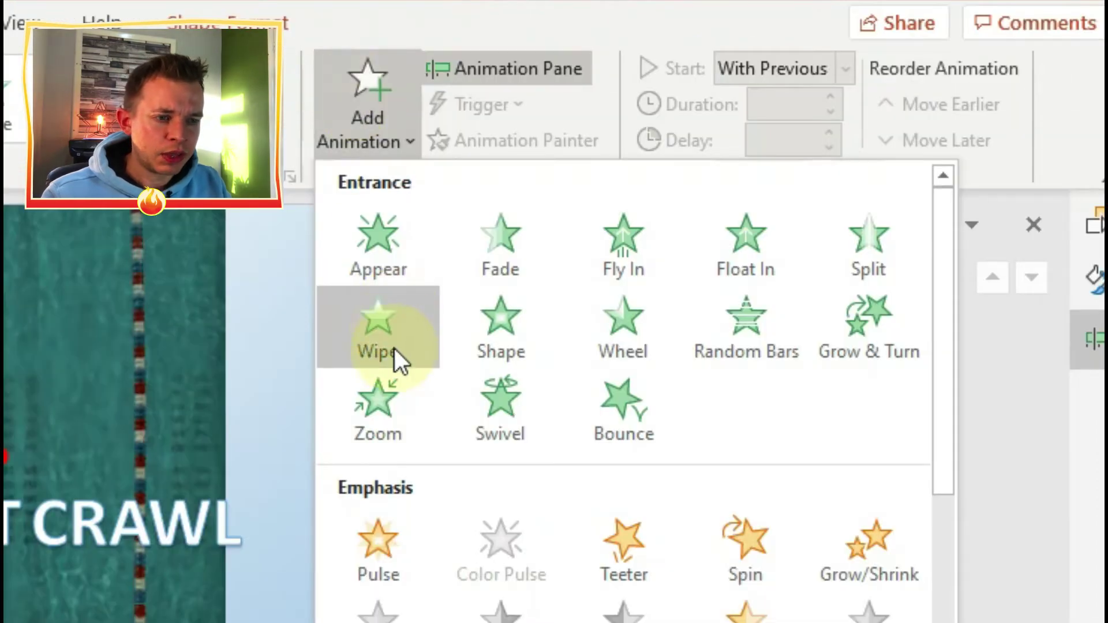
Give the labels a Fly In from Left entrance, with BILATERAL BREATHING starting on Bookmark 1
{"action": "left_click", "coordinate": [631, 268]}
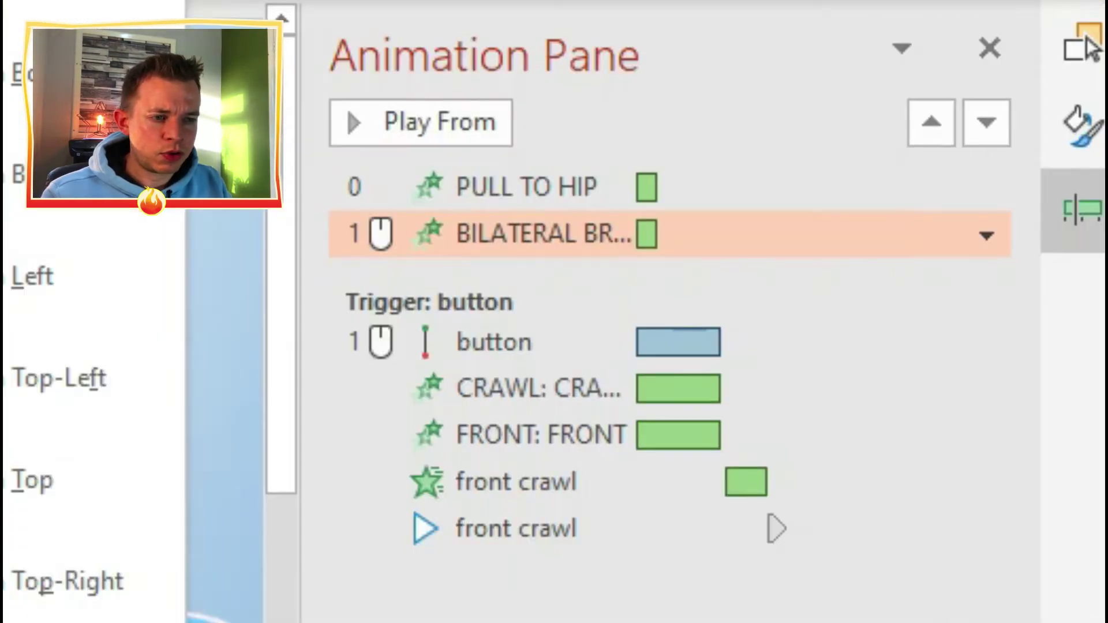
{"action": "left_click", "coordinate": [7, 275]}
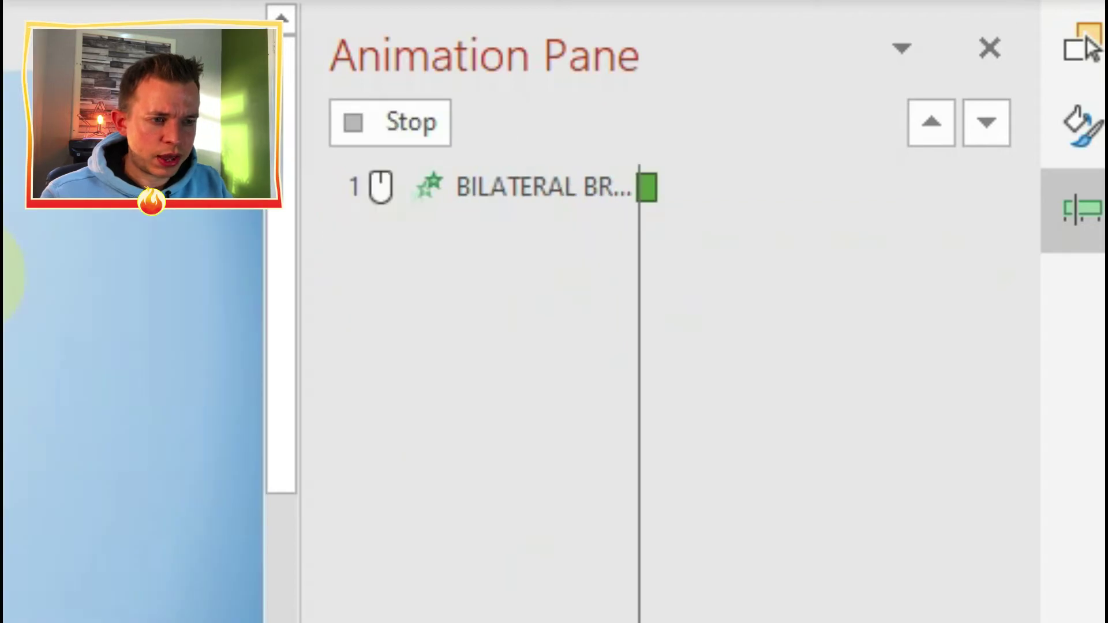
{"action": "right_click", "coordinate": [445, 236]}
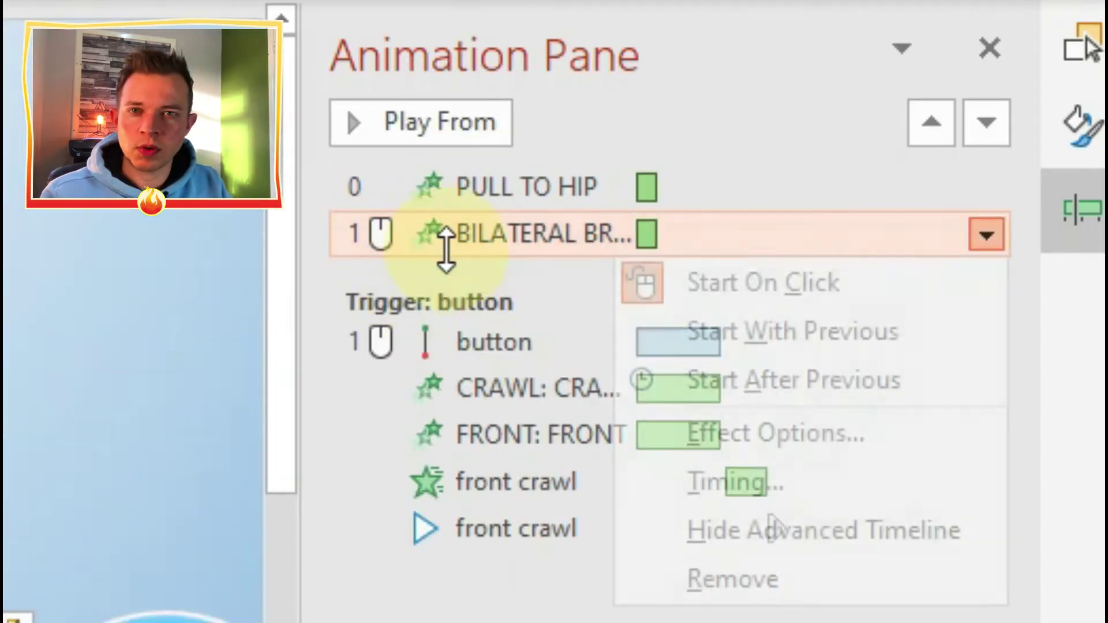
{"action": "left_click", "coordinate": [687, 430]}
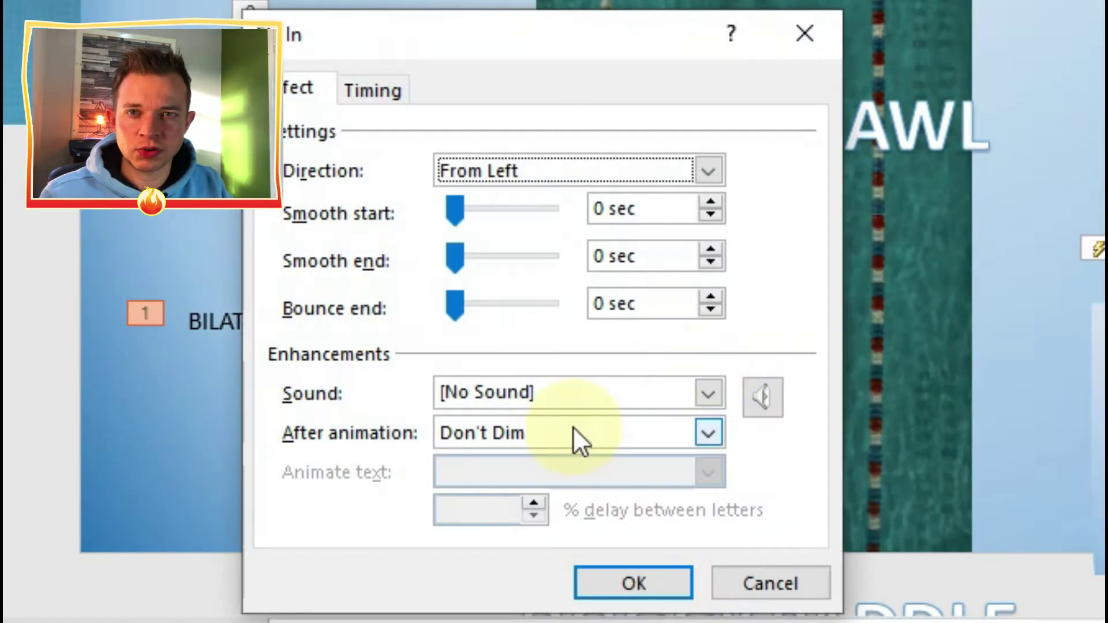
{"action": "left_click", "coordinate": [375, 90]}
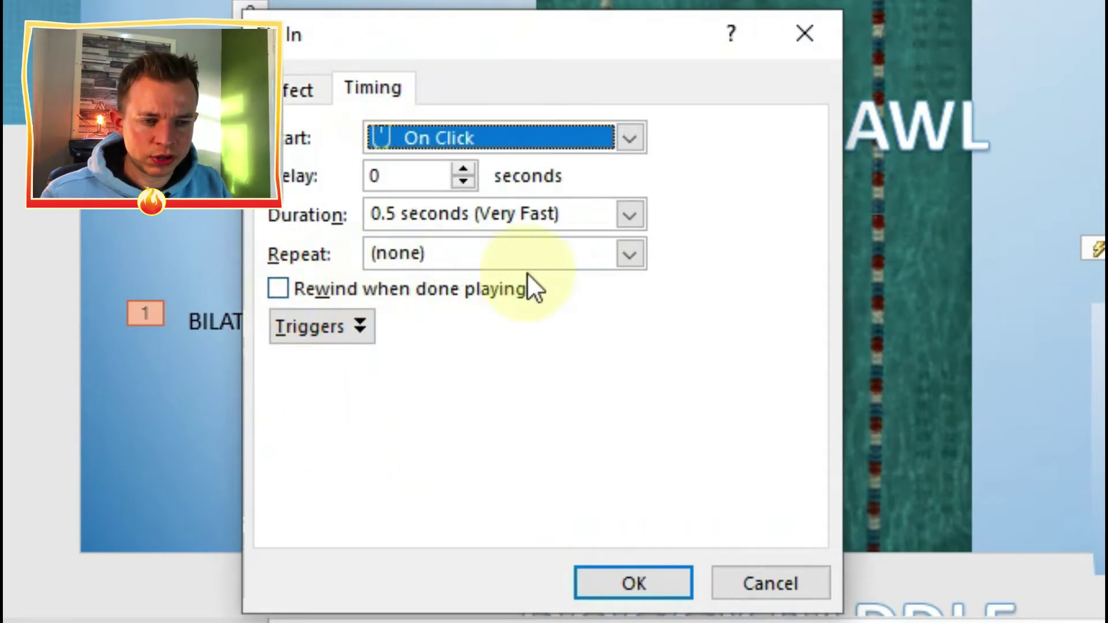
{"action": "left_click", "coordinate": [309, 330]}
{"action": "left_click", "coordinate": [279, 438]}
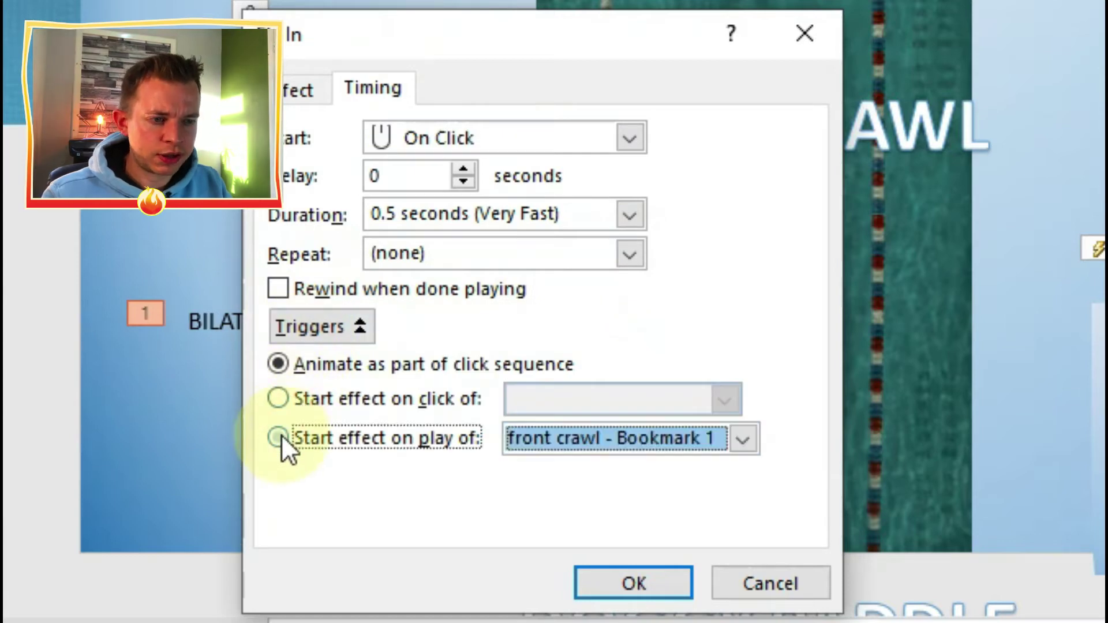
{"action": "left_click", "coordinate": [738, 439]}
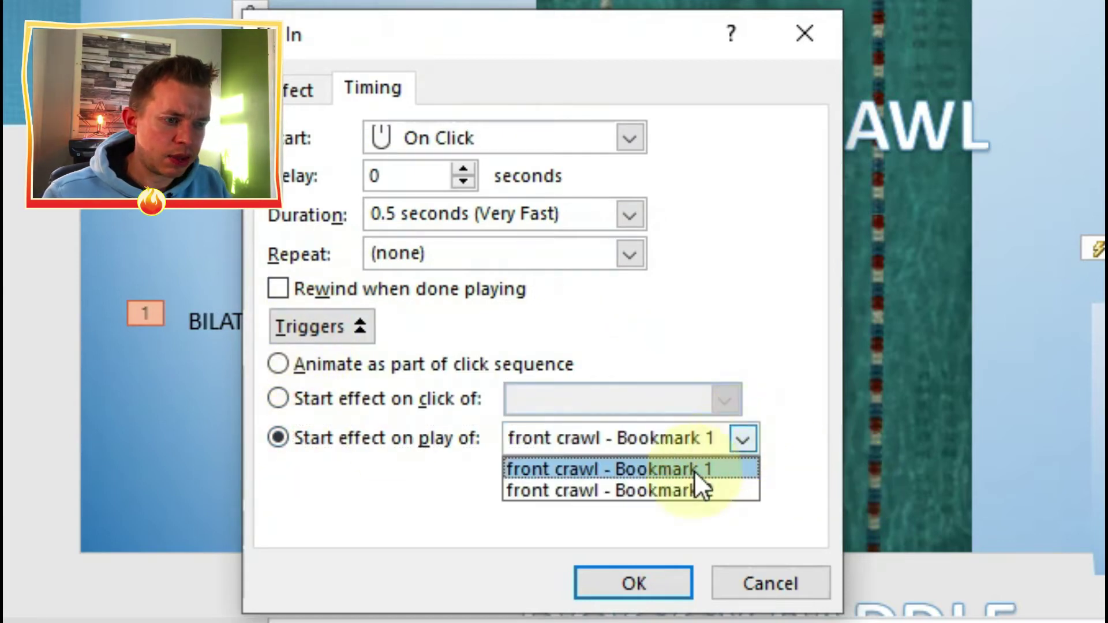
{"action": "left_click", "coordinate": [685, 470]}
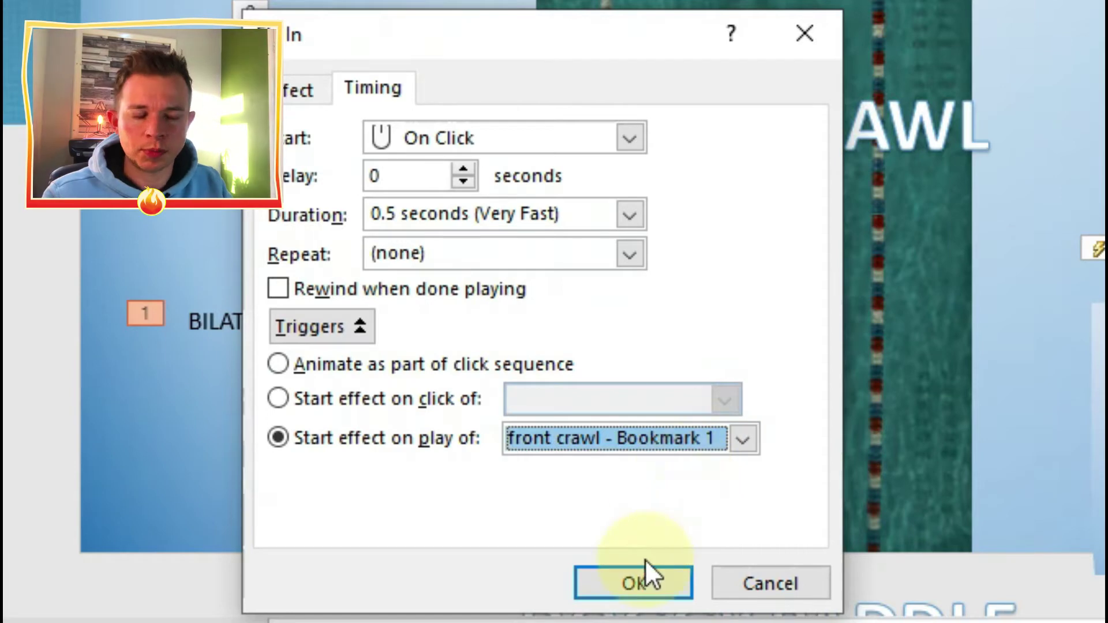
{"action": "left_click", "coordinate": [639, 584]}
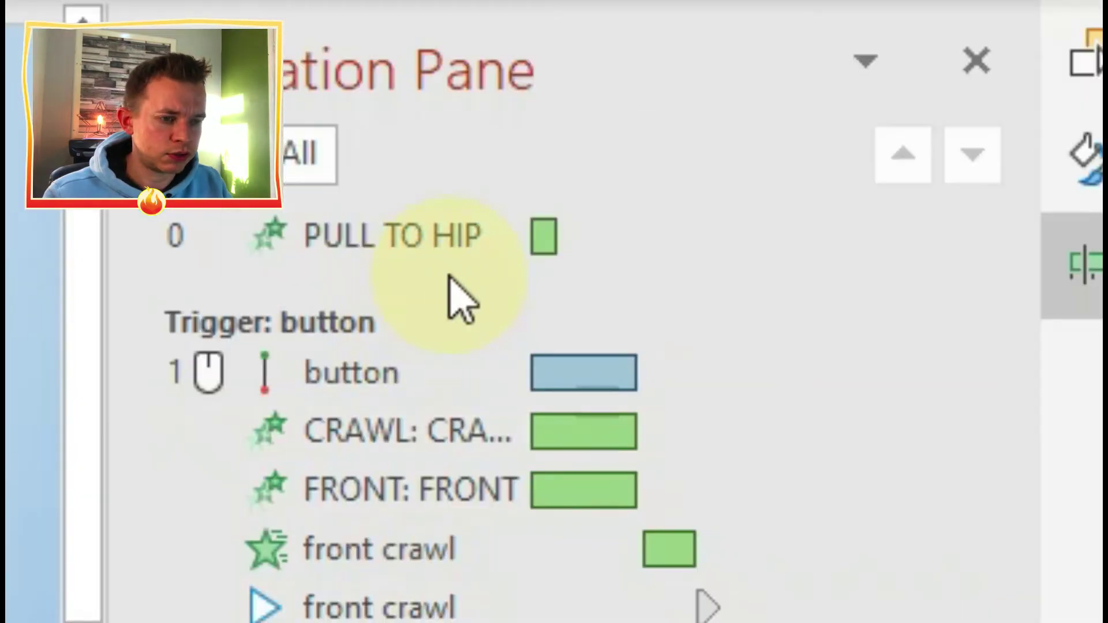
Set the PULL TO HIP fly-in to start on play of the front crawl video's Bookmark 2
{"action": "left_click", "coordinate": [425, 225]}
{"action": "right_click", "coordinate": [505, 263]}
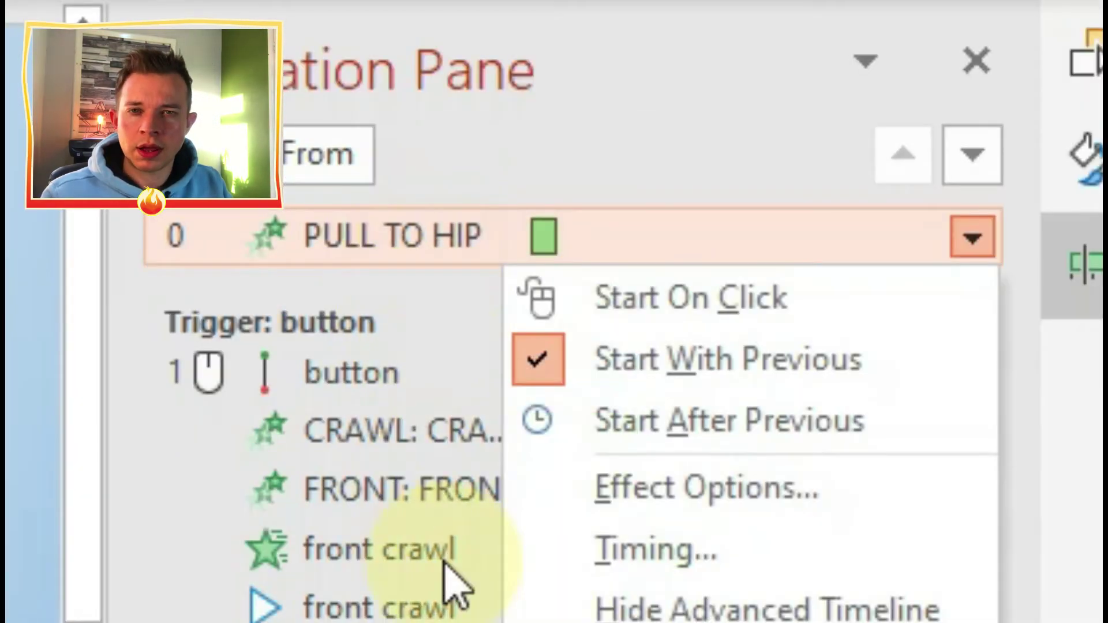
{"action": "left_click", "coordinate": [597, 491]}
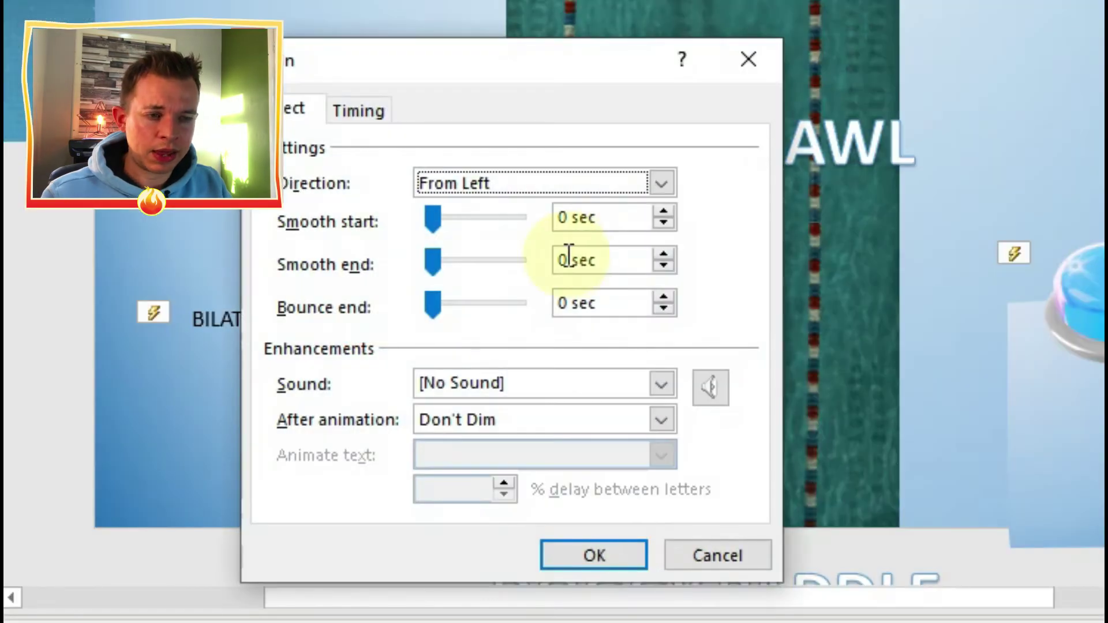
{"action": "left_click", "coordinate": [358, 110]}
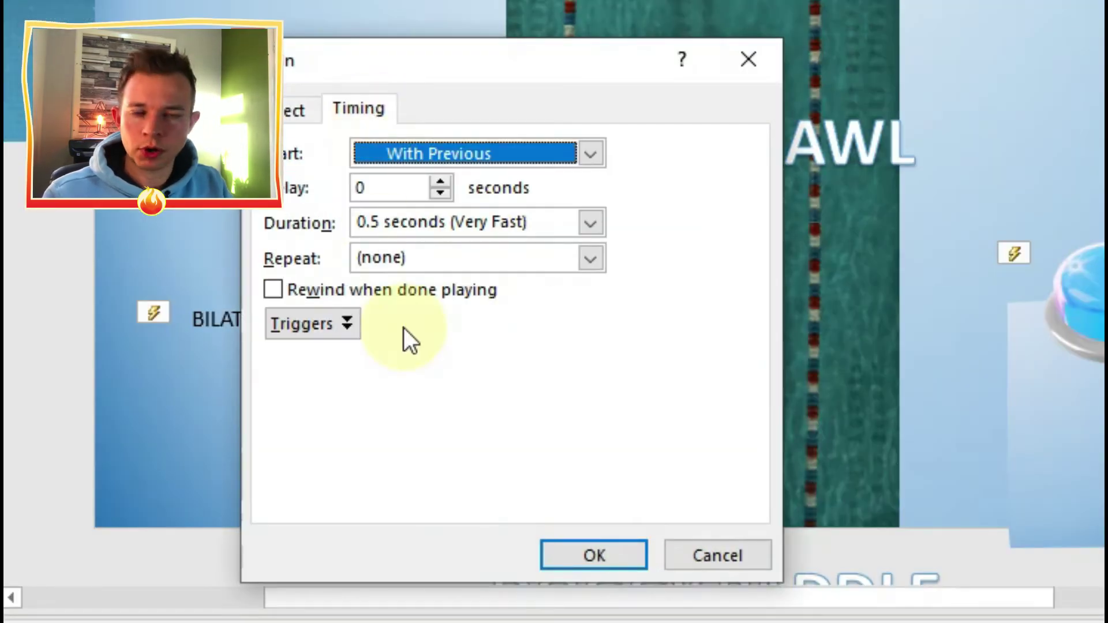
{"action": "left_click", "coordinate": [306, 323]}
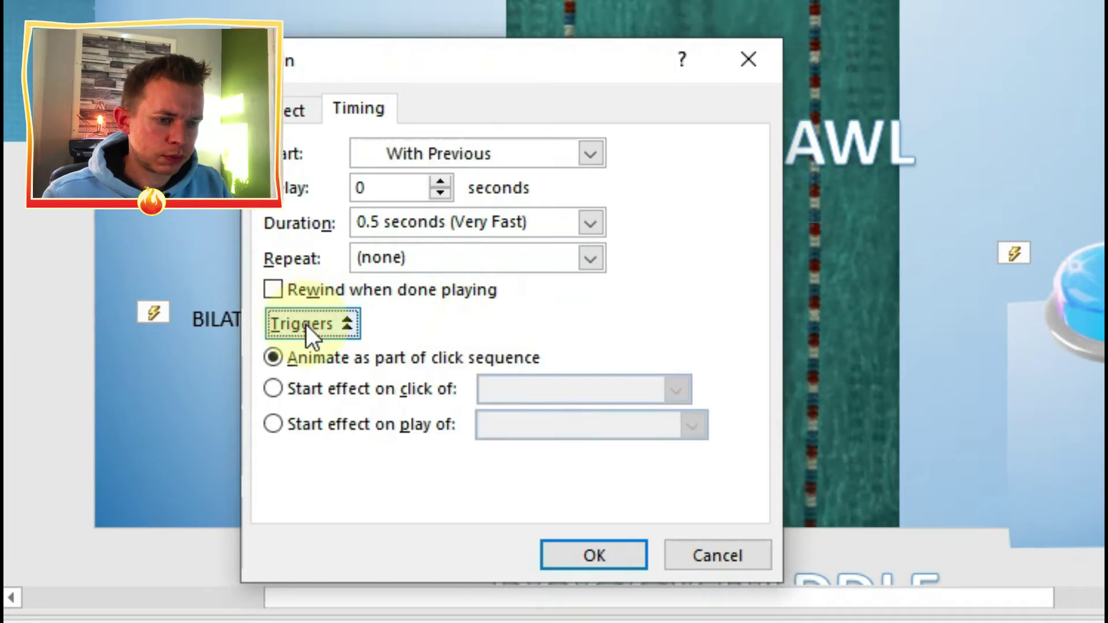
{"action": "left_click", "coordinate": [273, 424]}
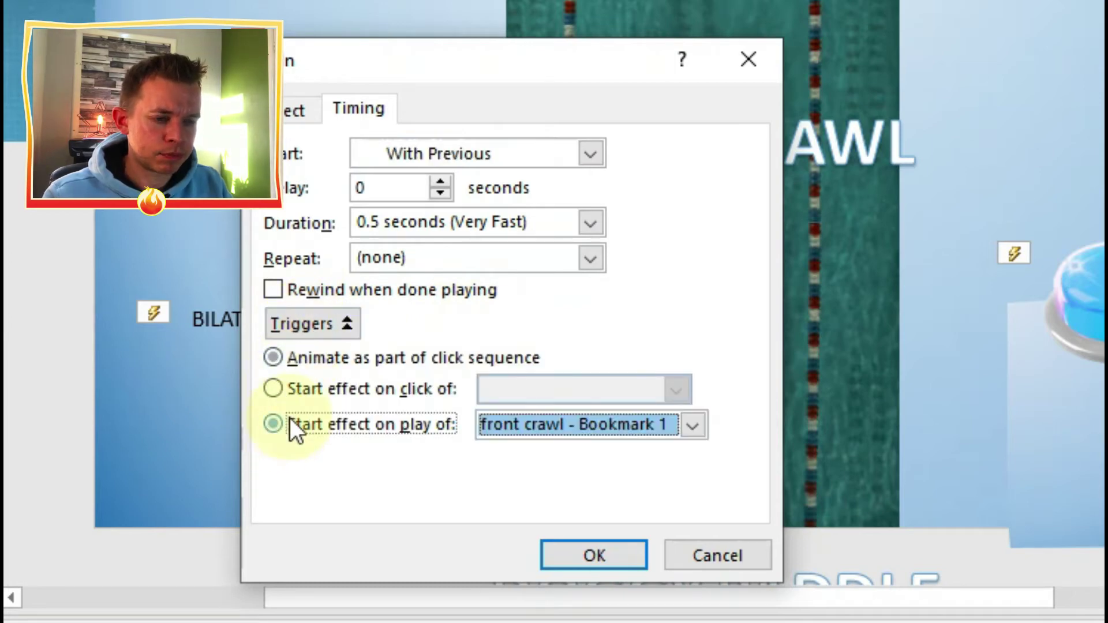
{"action": "left_click", "coordinate": [695, 425]}
{"action": "left_click", "coordinate": [673, 471]}
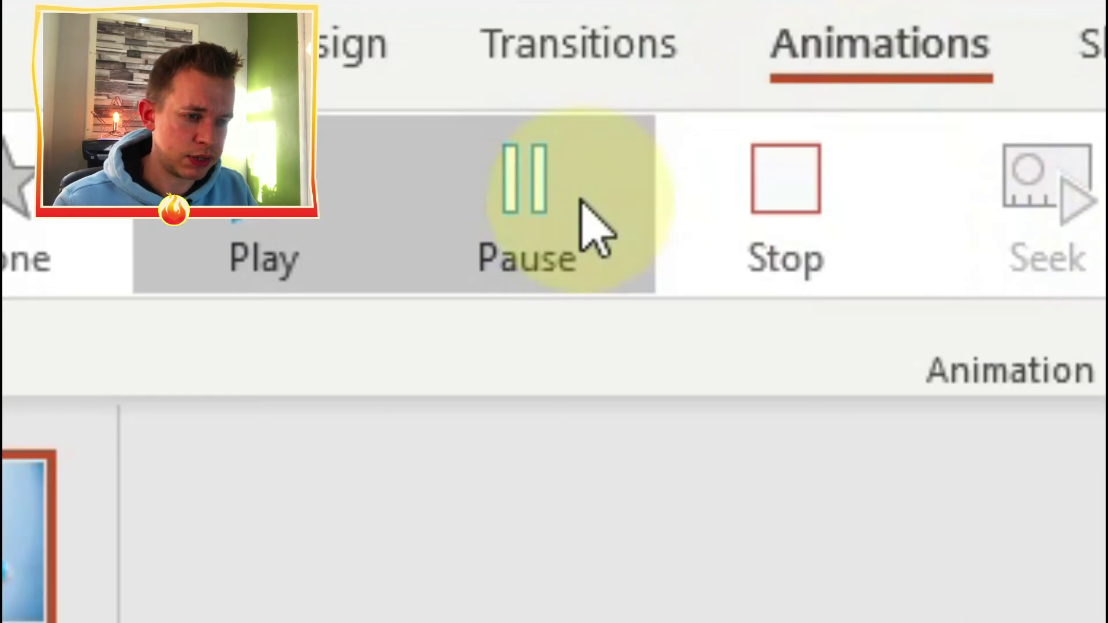
Add a pause action for the video and delay its resumed play to 0.4 seconds
{"action": "left_click", "coordinate": [587, 237]}
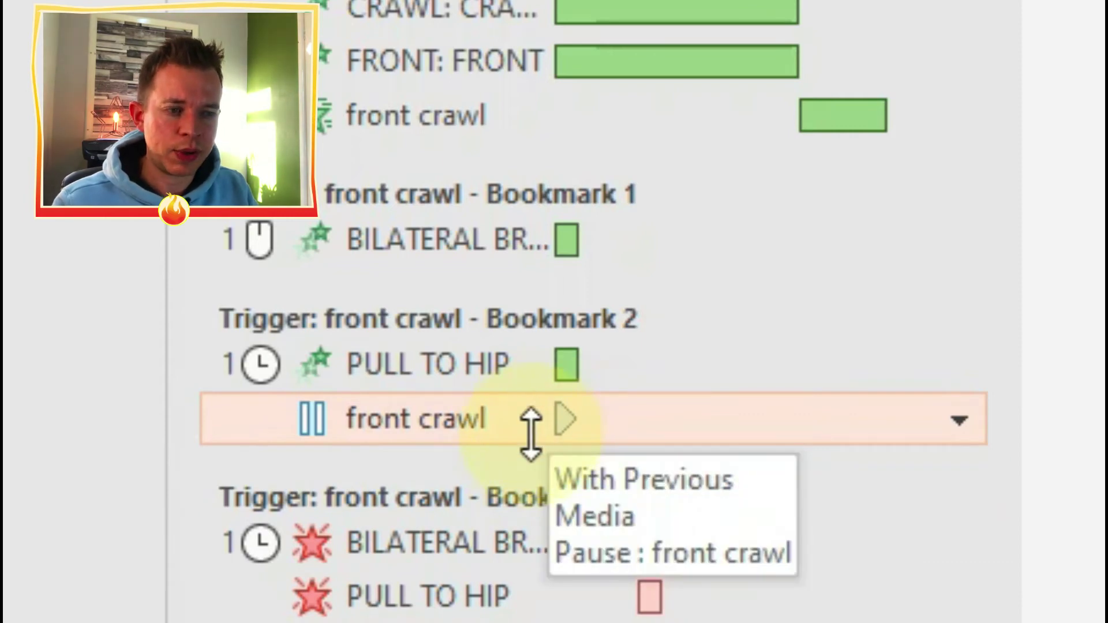
{"action": "right_click", "coordinate": [531, 423]}
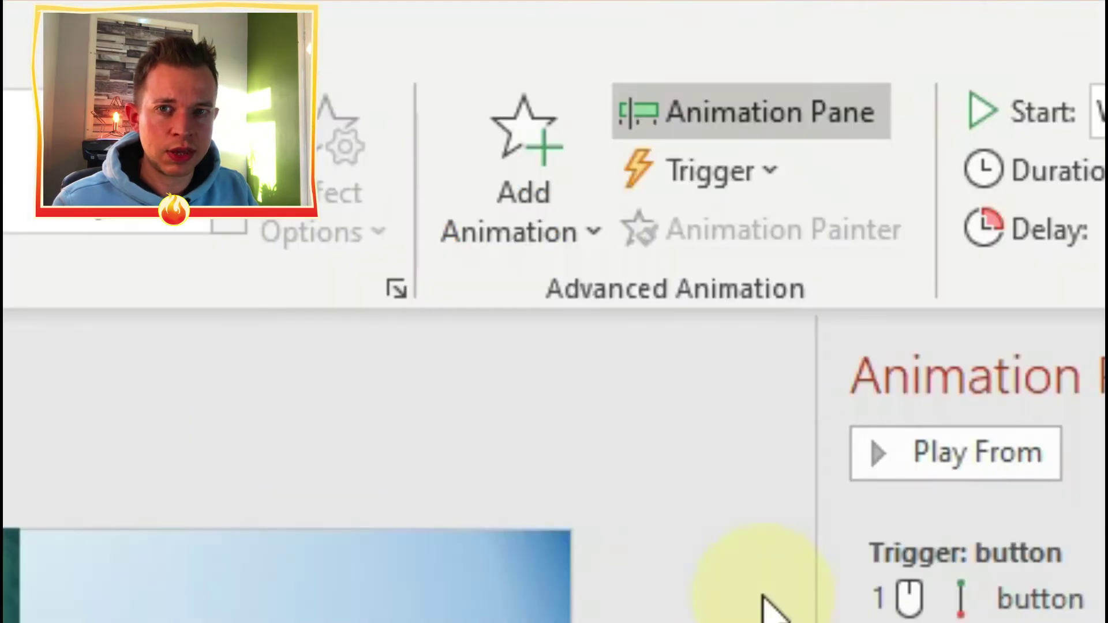
{"action": "left_click", "coordinate": [554, 230]}
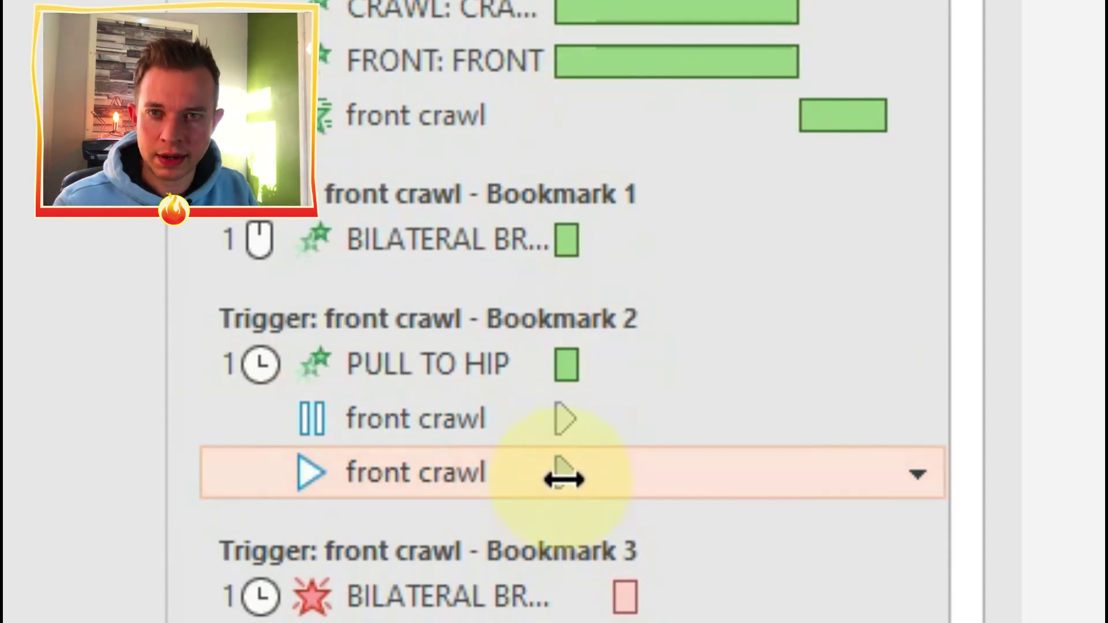
{"action": "mouse_move", "coordinate": [565, 476]}
{"action": "left_mouse_down"}
{"action": "mouse_move", "coordinate": [648, 494]}
{"action": "mouse_move", "coordinate": [648, 471]}
{"action": "left_mouse_up"}
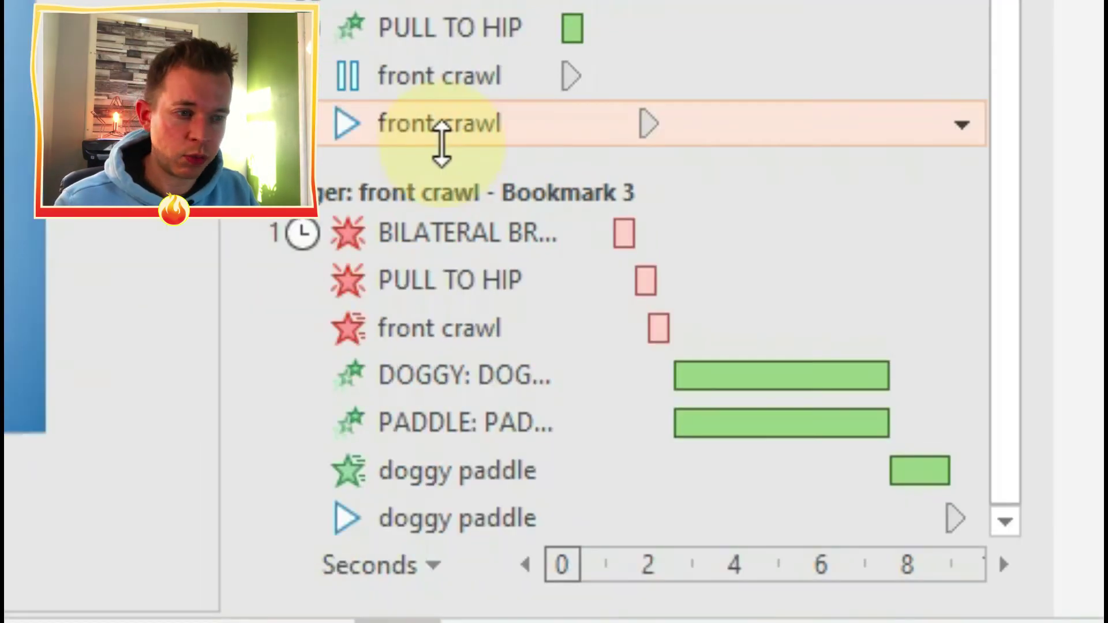
Set the resumed Play effect to start playing From last position
{"action": "key", "text": "shift+F10"}
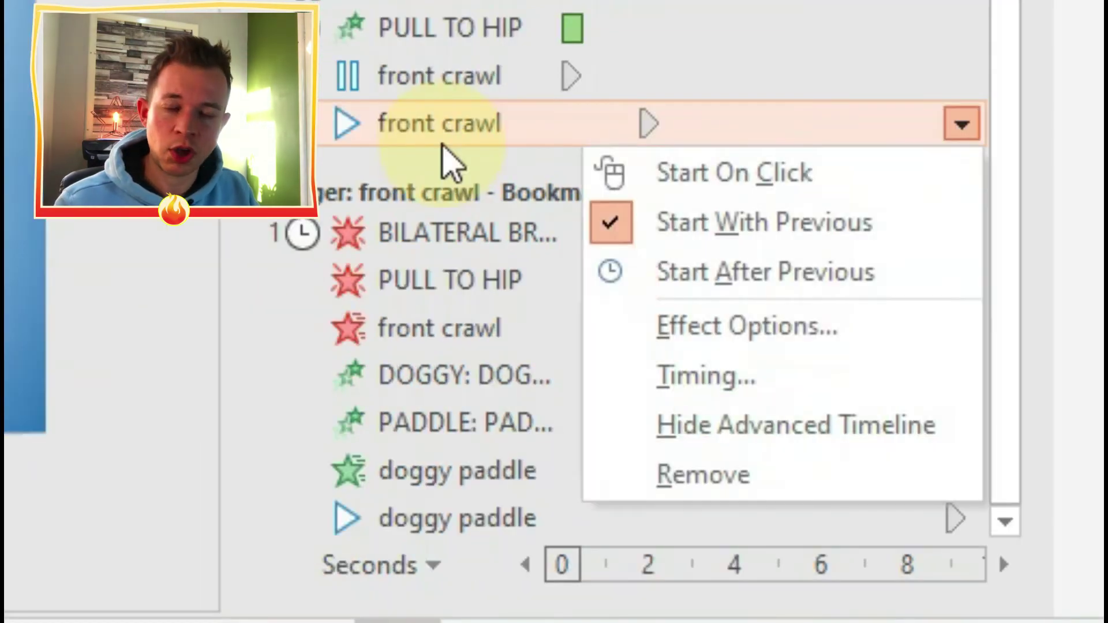
{"action": "left_click", "coordinate": [688, 329]}
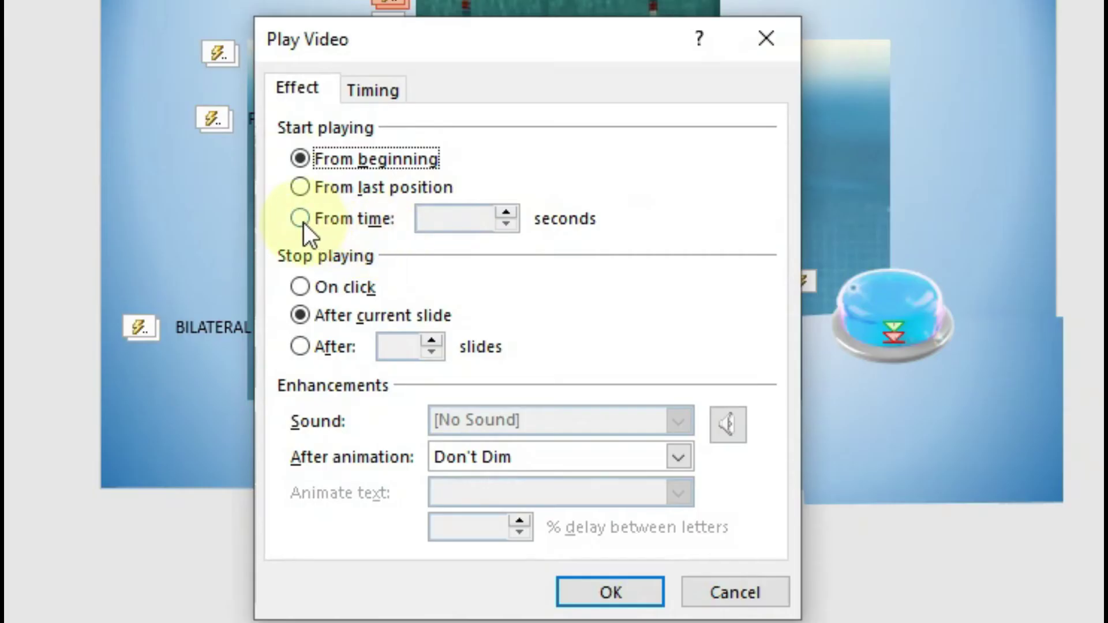
{"action": "left_click", "coordinate": [303, 221]}
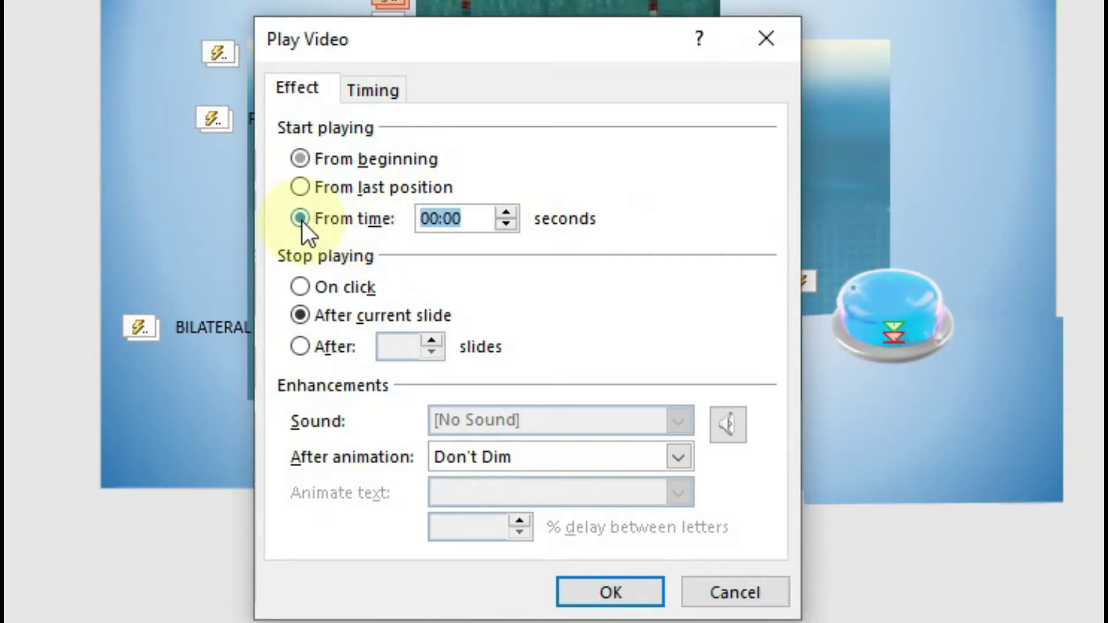
{"action": "left_click", "coordinate": [302, 189]}
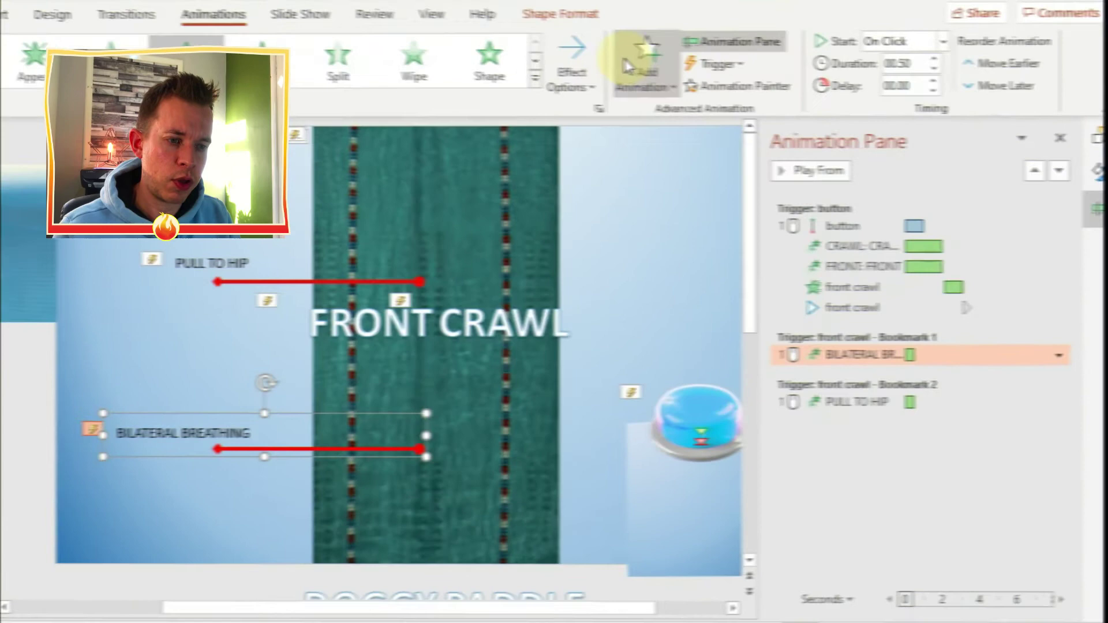
Add a Fade exit effect to the BILATERAL BREATHING label
{"action": "left_click", "coordinate": [629, 66]}
{"action": "left_click", "coordinate": [702, 559]}
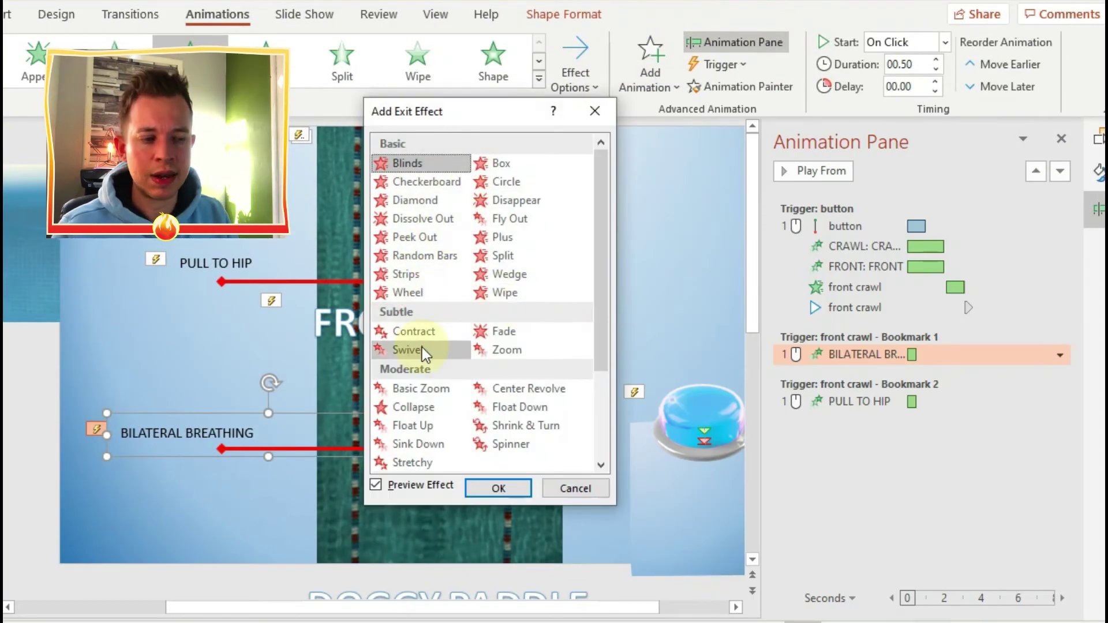
{"action": "left_click", "coordinate": [513, 328]}
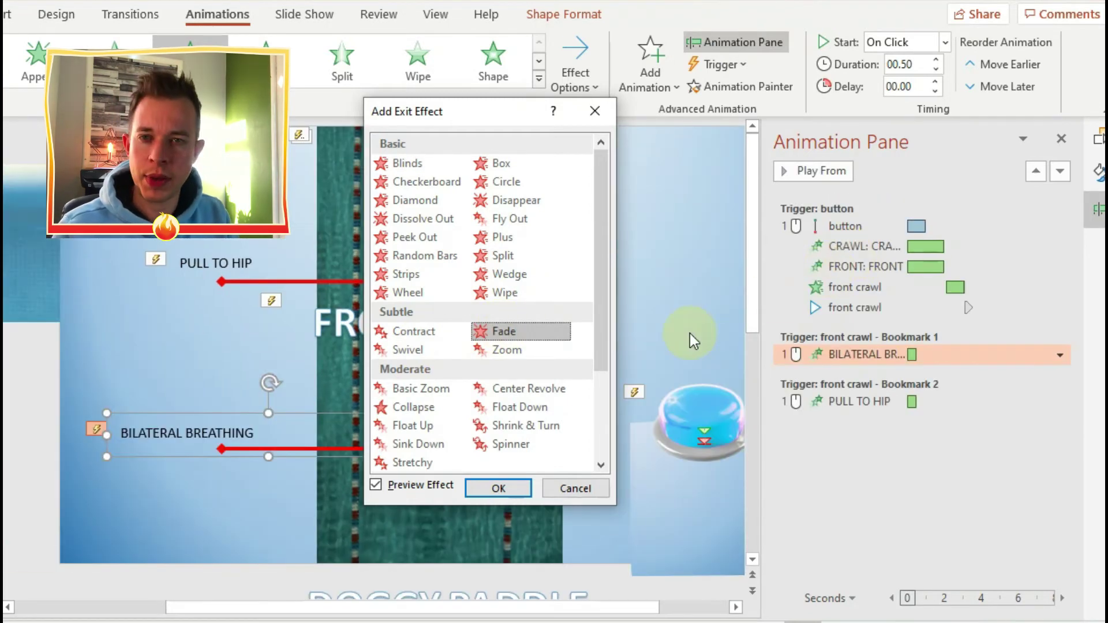
{"action": "left_click", "coordinate": [498, 488]}
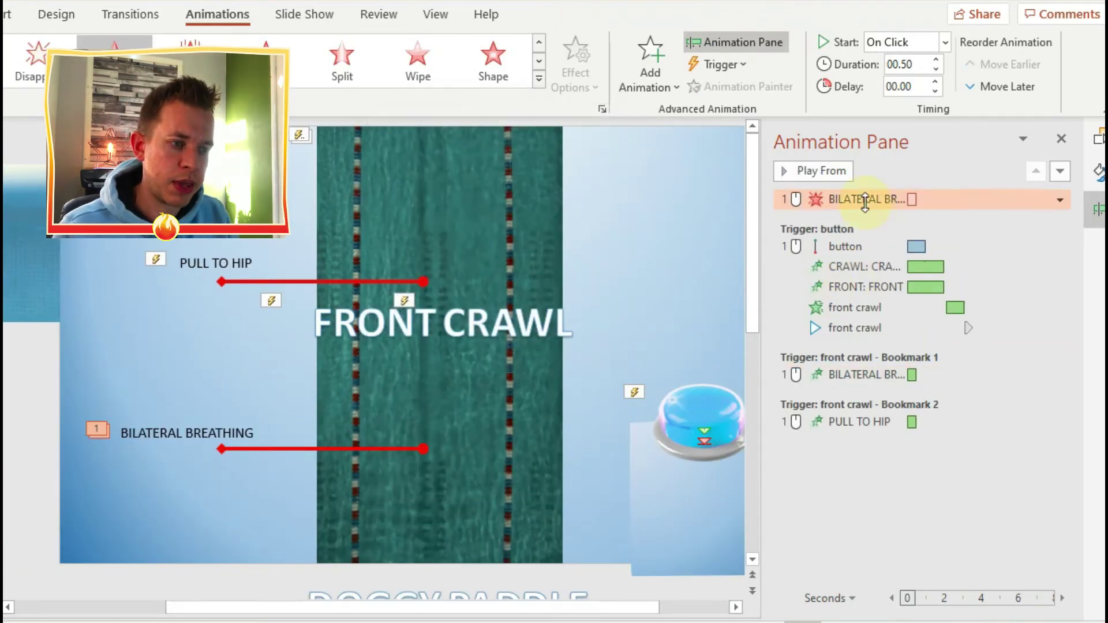
Trigger the breathing label's fade exit on play of the front crawl video's Bookmark 3
{"action": "right_click", "coordinate": [898, 209]}
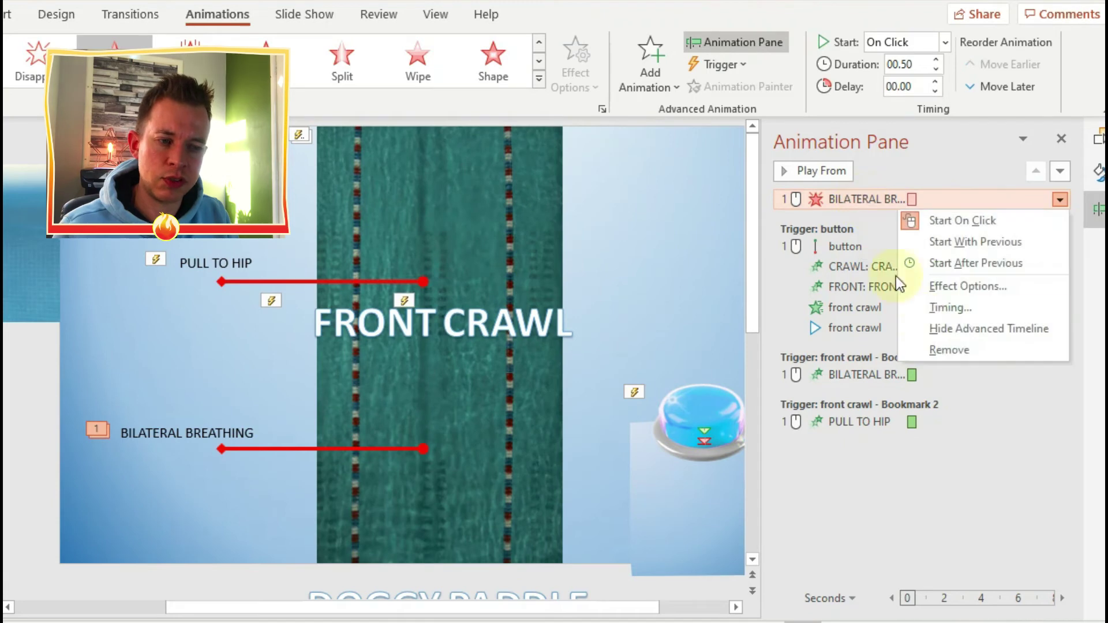
{"action": "left_click", "coordinate": [942, 286]}
{"action": "left_click", "coordinate": [225, 323]}
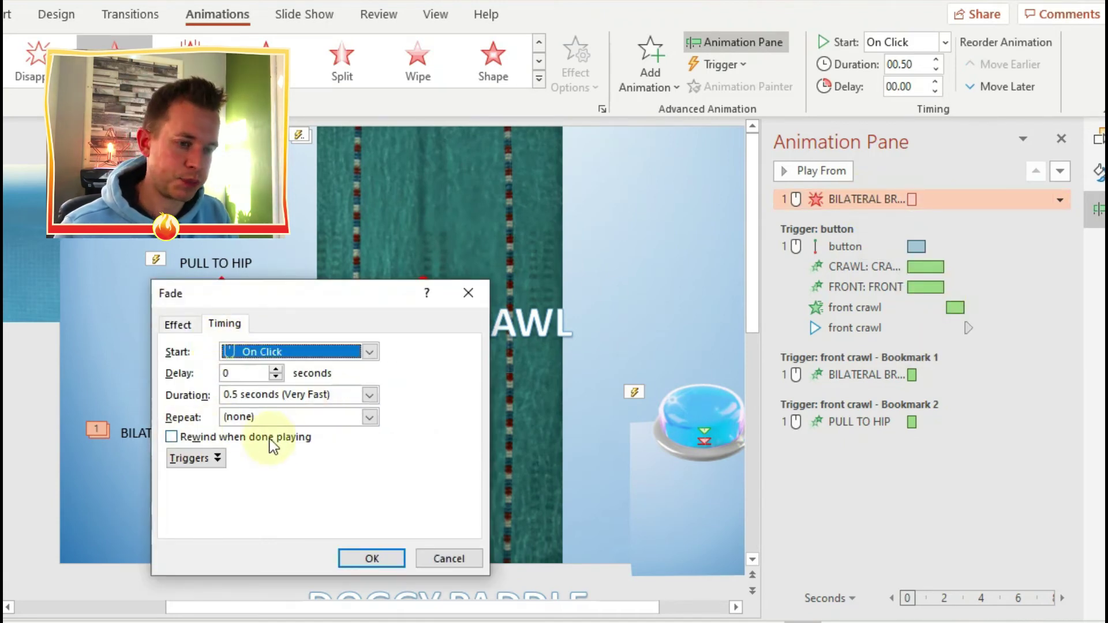
{"action": "left_click", "coordinate": [179, 459]}
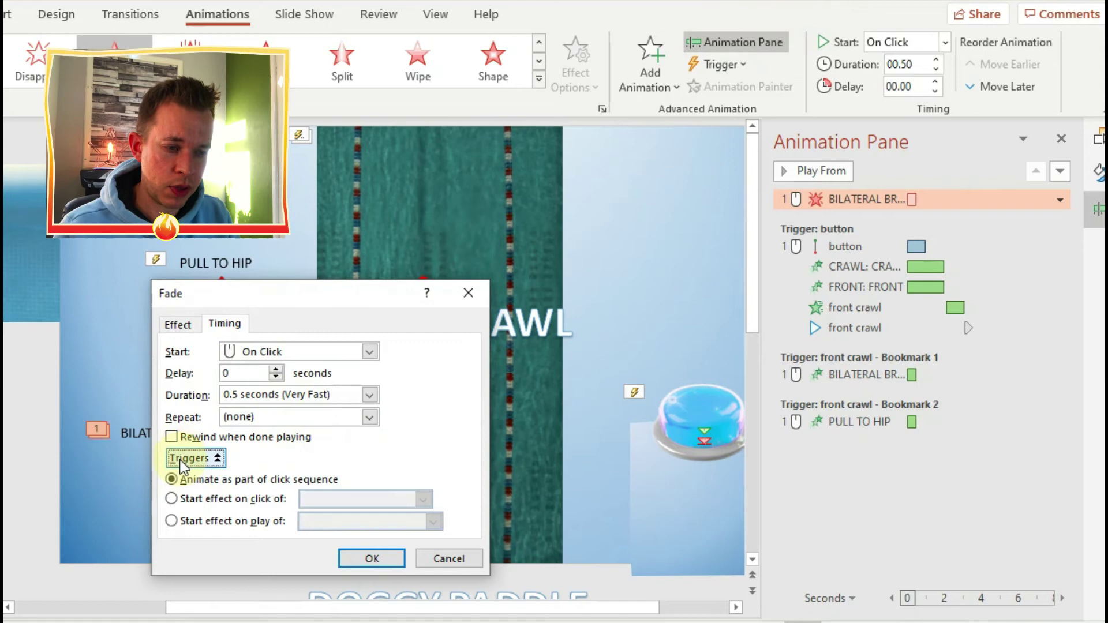
{"action": "left_click", "coordinate": [172, 521]}
{"action": "left_click", "coordinate": [434, 522]}
{"action": "left_click", "coordinate": [427, 563]}
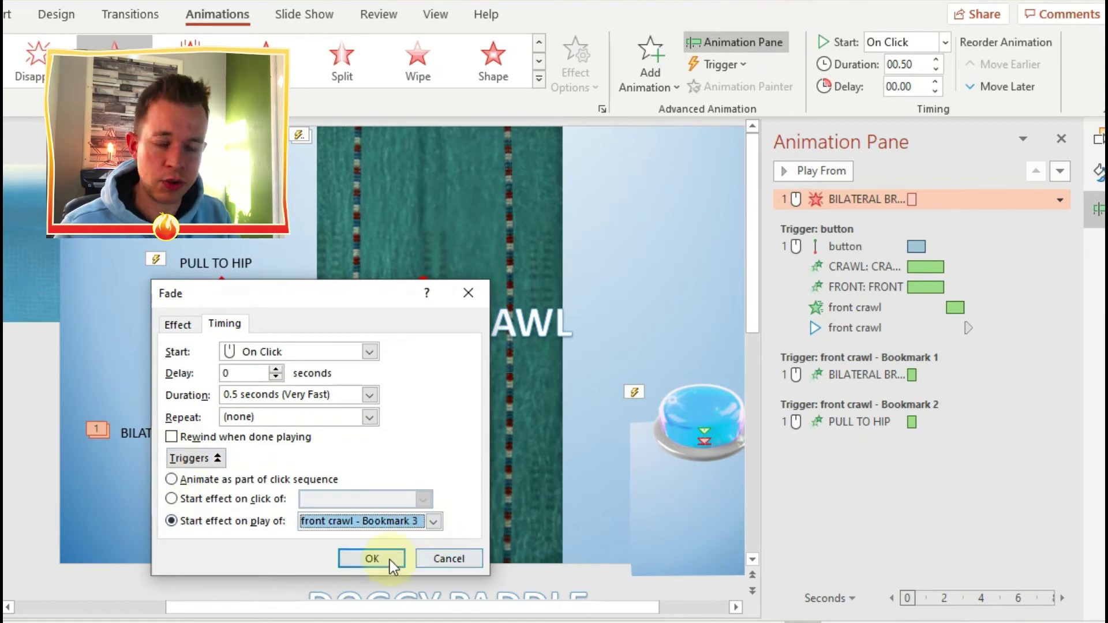
{"action": "left_click", "coordinate": [369, 559]}
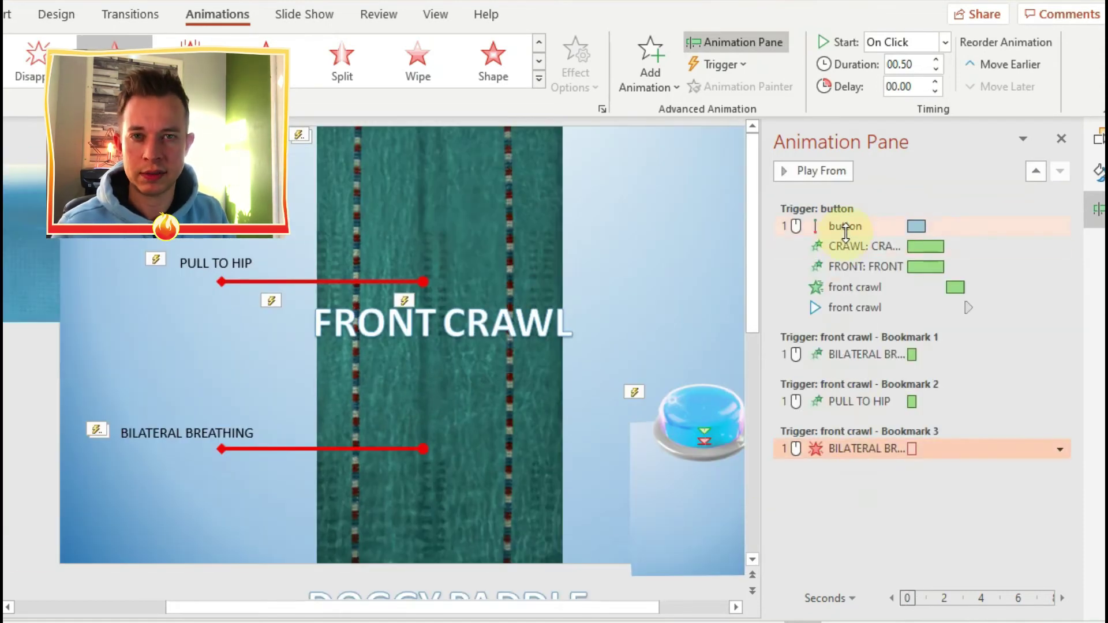
Give PULL TO HIP a Fade exit and move it under the Bookmark 3 trigger
{"action": "left_click", "coordinate": [225, 279]}
{"action": "right_click", "coordinate": [225, 279]}
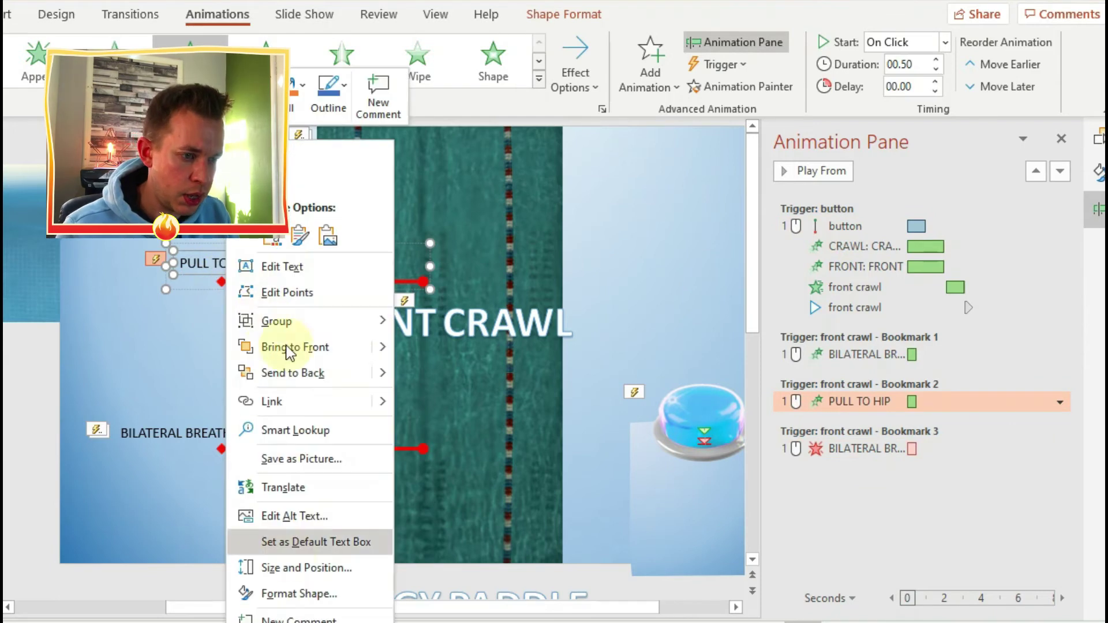
{"action": "left_click", "coordinate": [652, 66]}
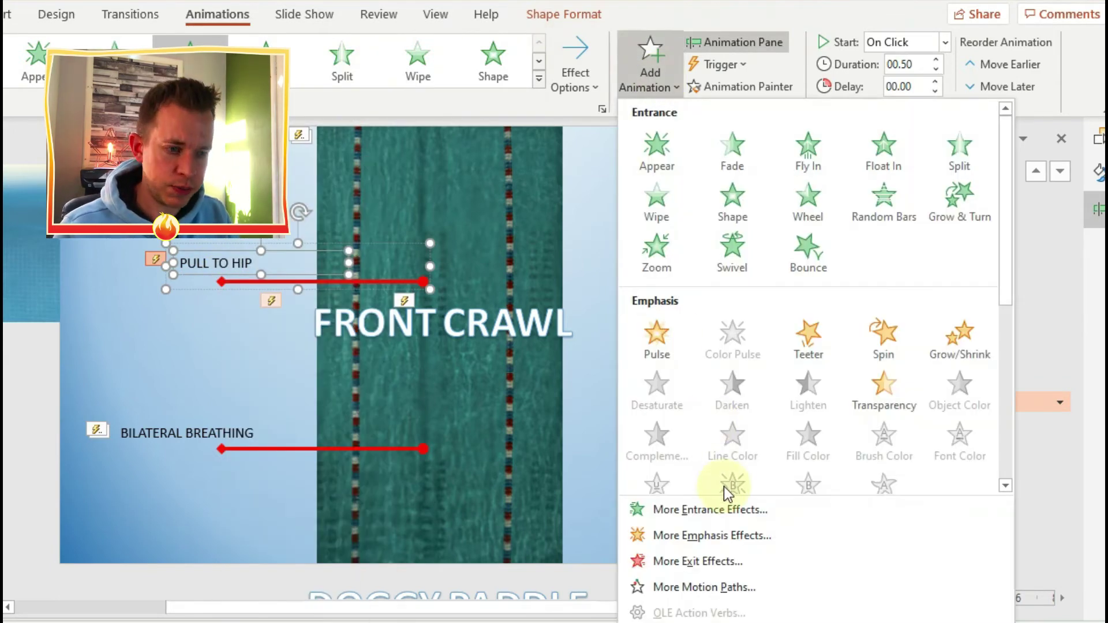
{"action": "right_click", "coordinate": [693, 559]}
{"action": "left_click", "coordinate": [670, 559]}
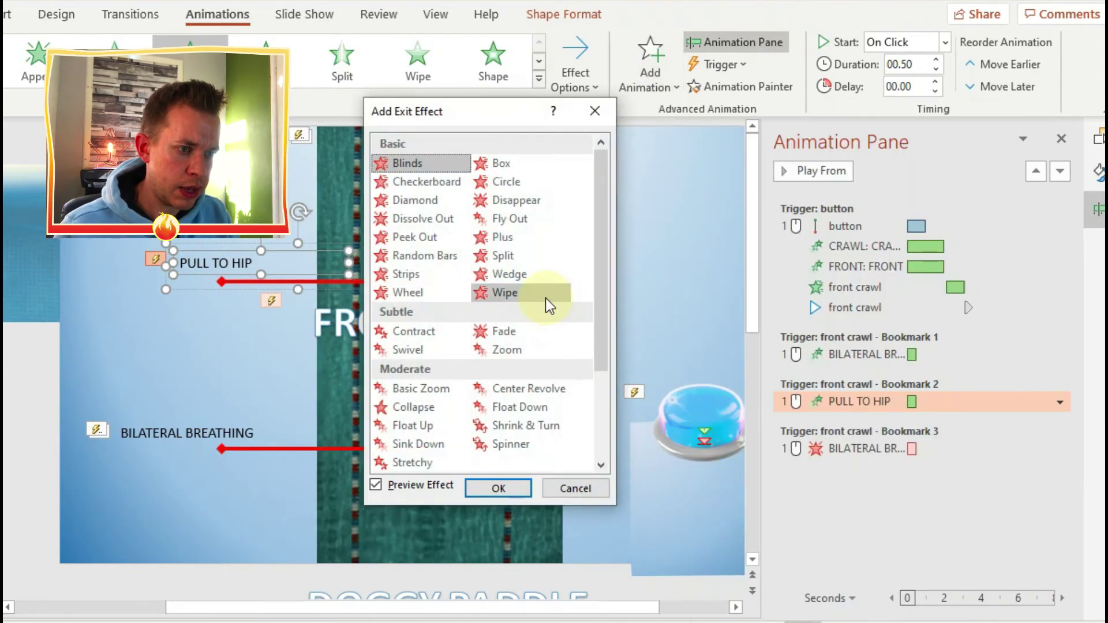
{"action": "left_click", "coordinate": [515, 330]}
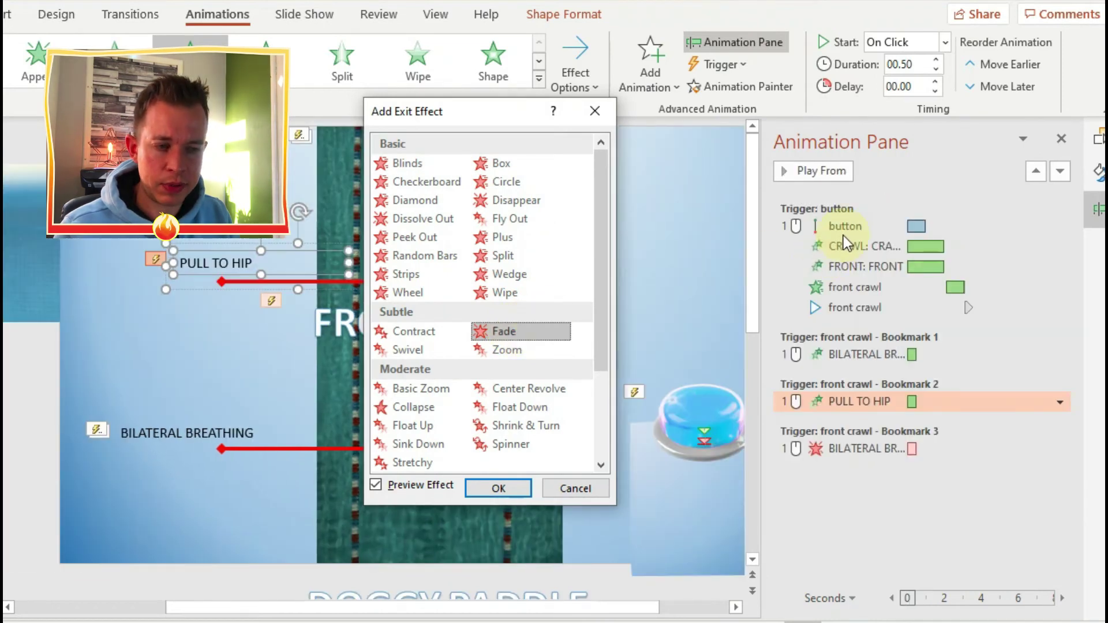
{"action": "left_click", "coordinate": [497, 489]}
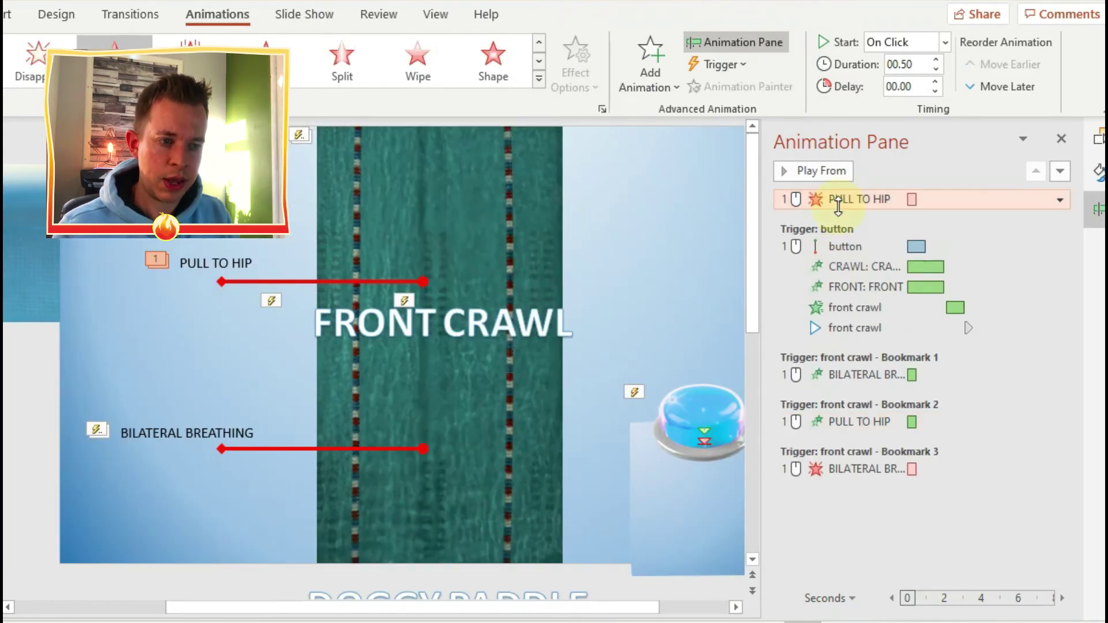
{"action": "left_click_drag", "start_coordinate": [833, 442], "coordinate": [833, 493]}
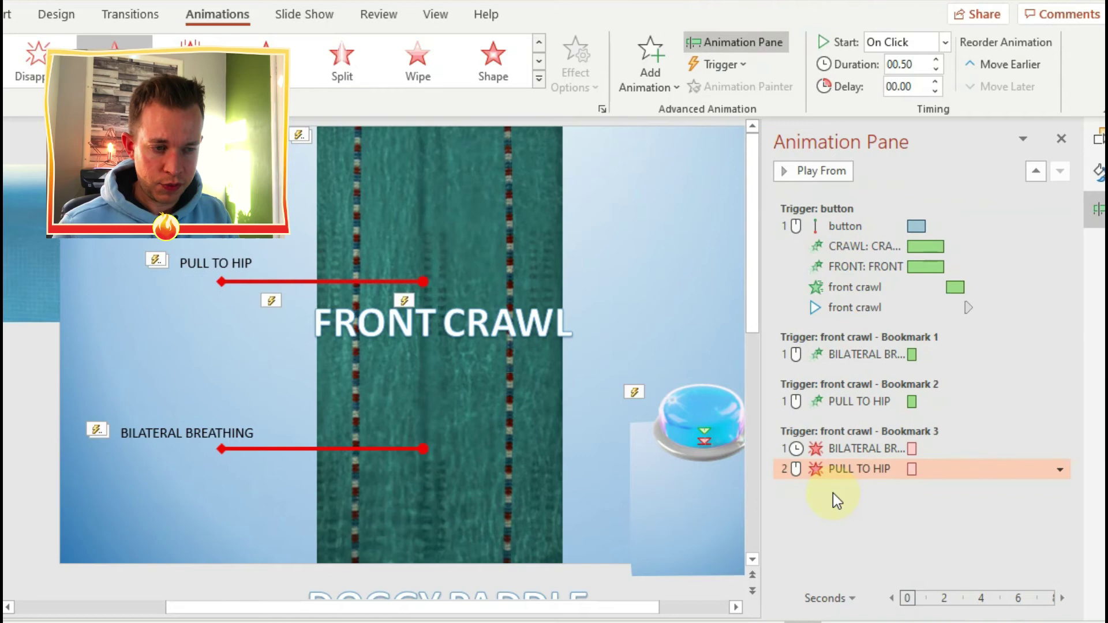
Add a Split exit to the front crawl video within the Bookmark 3 group
{"action": "left_click", "coordinate": [502, 230]}
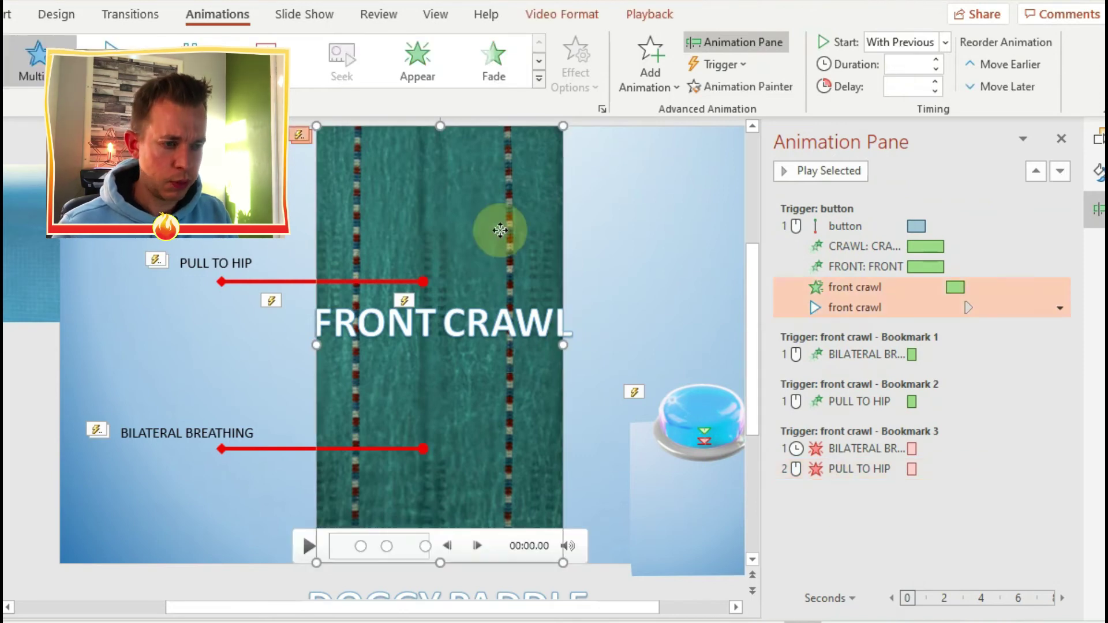
{"action": "right_click", "coordinate": [502, 230]}
{"action": "left_click", "coordinate": [662, 80]}
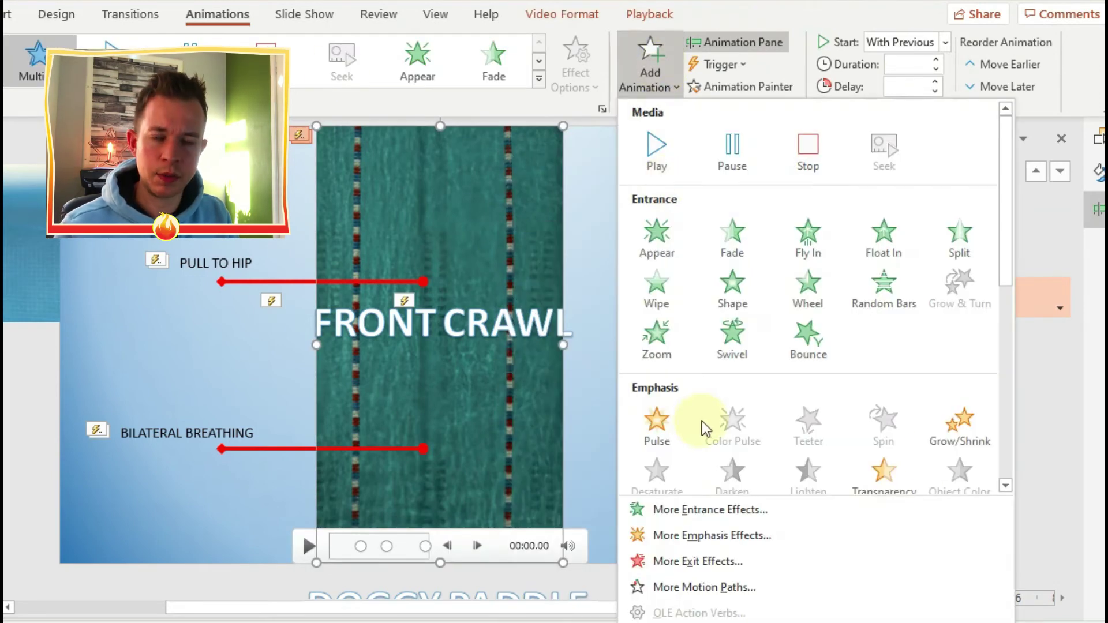
{"action": "left_click", "coordinate": [1010, 441]}
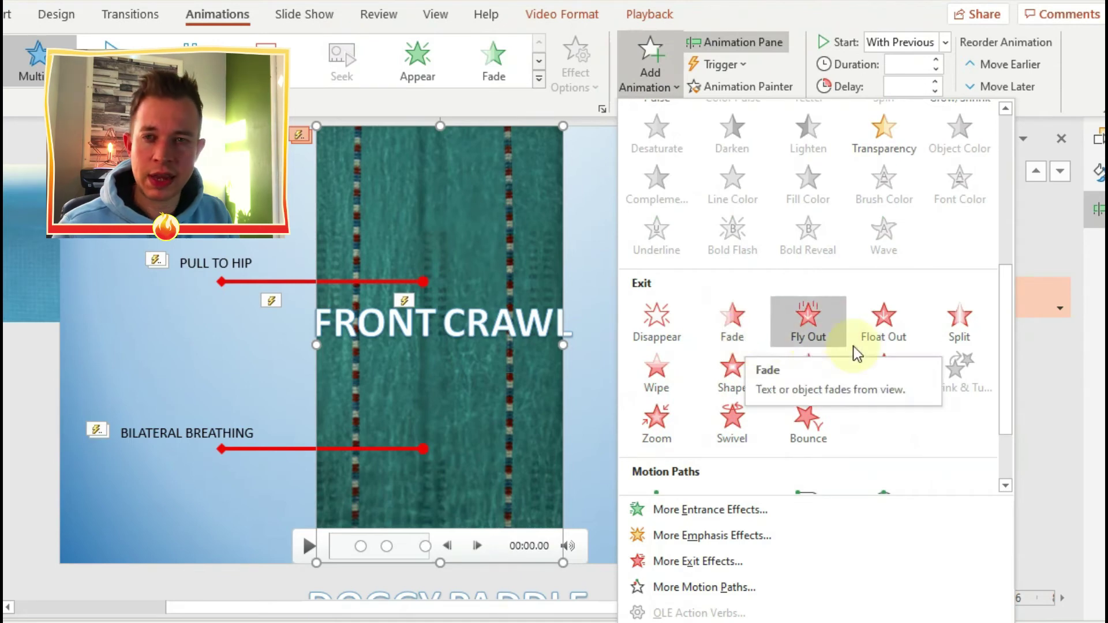
{"action": "left_click", "coordinate": [959, 322]}
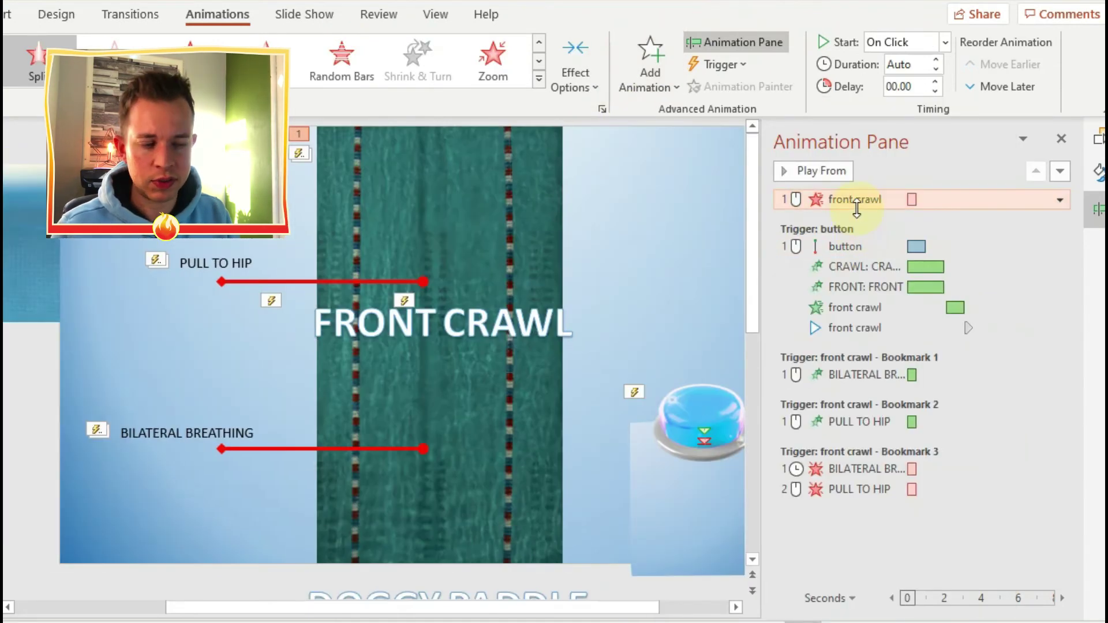
{"action": "left_click_drag", "start_coordinate": [858, 520], "coordinate": [855, 526]}
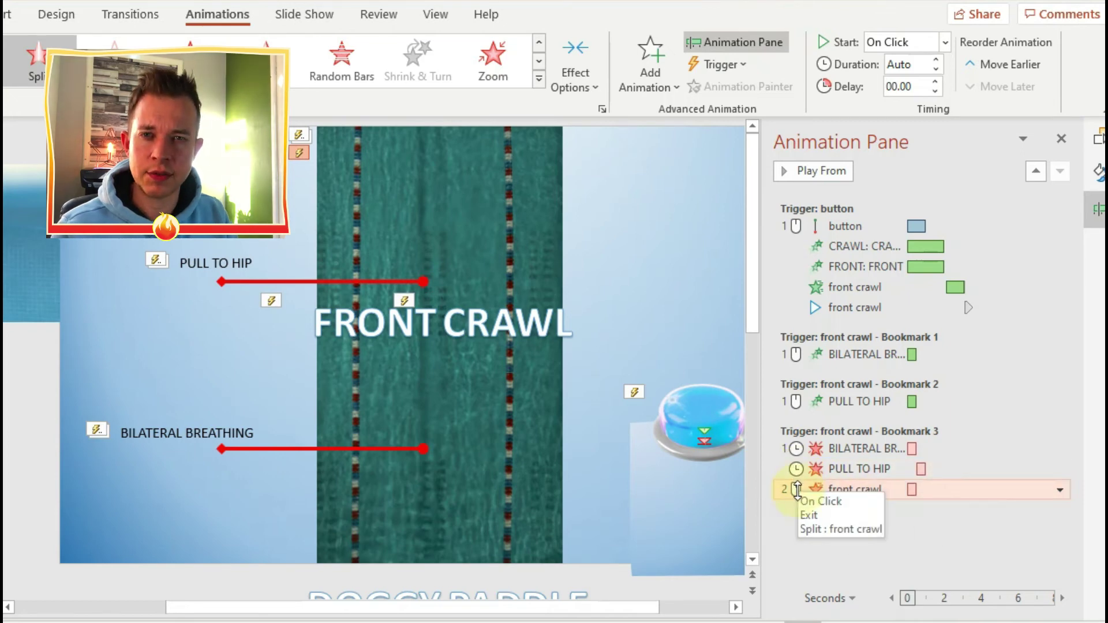
Set both exits to With Previous, delaying PULL TO HIP by 1.2 s and the video by 0.3 s
{"action": "left_click", "coordinate": [874, 517]}
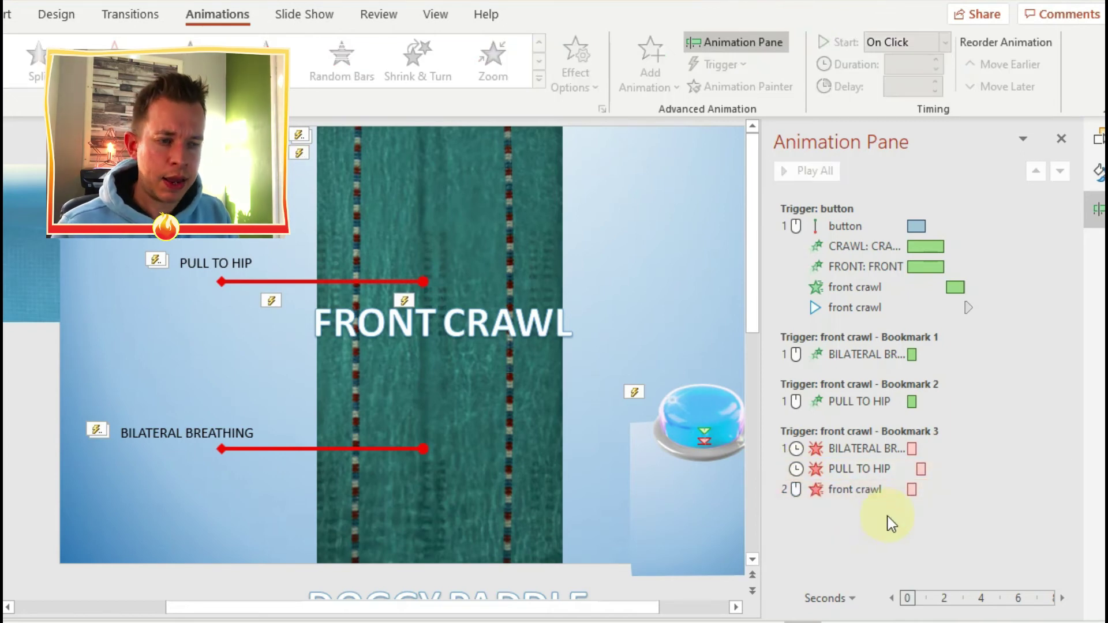
{"action": "left_click", "coordinate": [294, 16]}
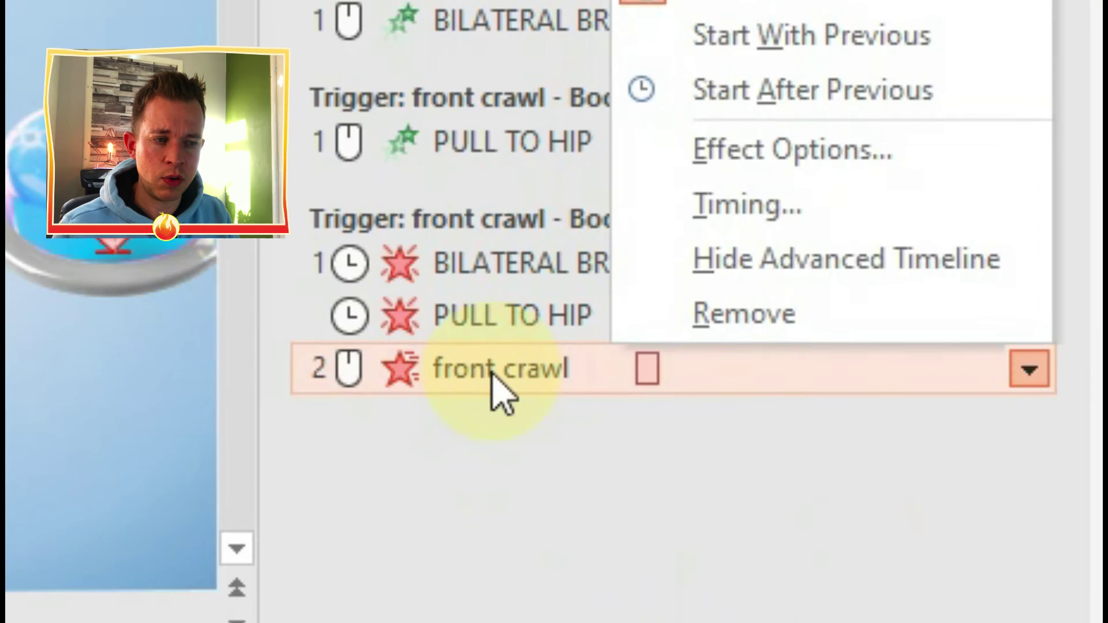
{"action": "left_click", "coordinate": [733, 43]}
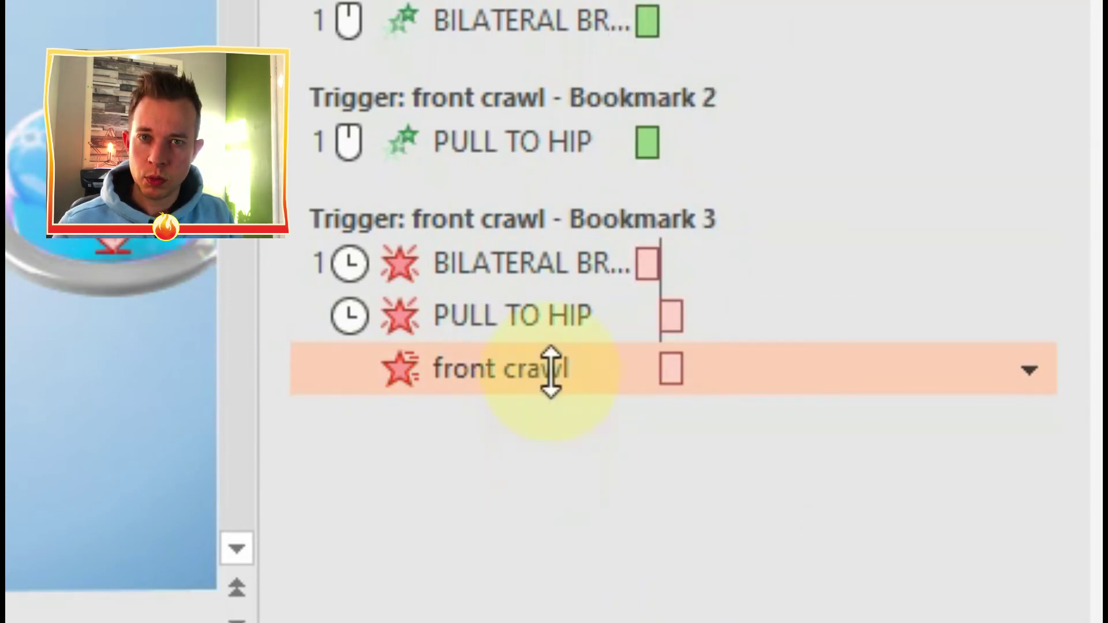
{"action": "left_click", "coordinate": [587, 315]}
{"action": "right_click", "coordinate": [594, 323]}
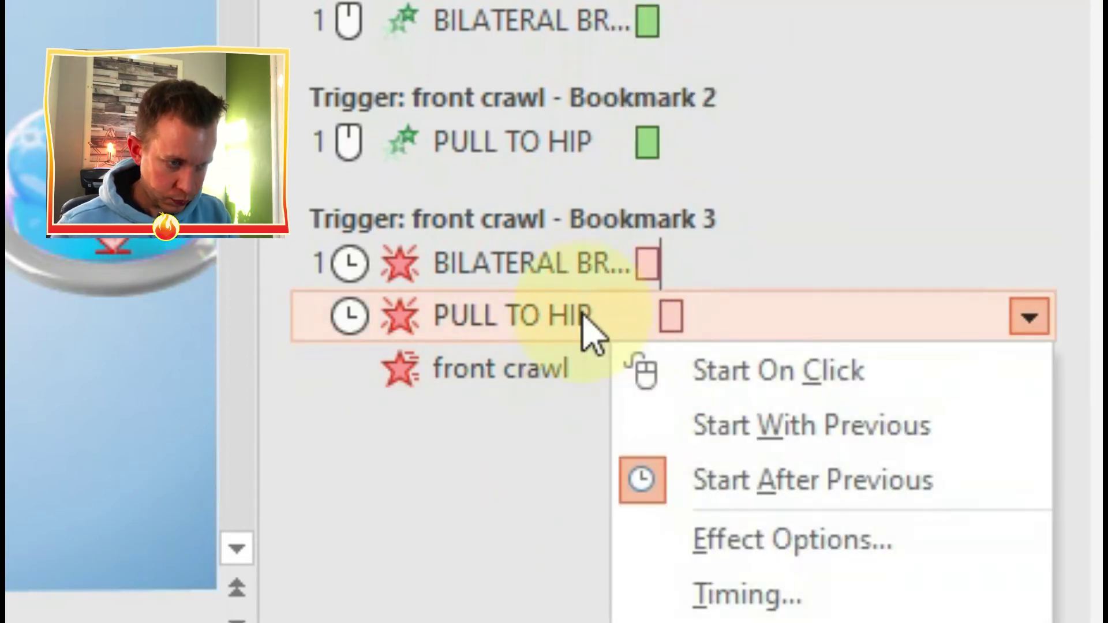
{"action": "left_click", "coordinate": [722, 456]}
{"action": "left_click_drag", "start_coordinate": [650, 306], "coordinate": [710, 304]}
{"action": "left_click_drag", "start_coordinate": [647, 370], "coordinate": [725, 370]}
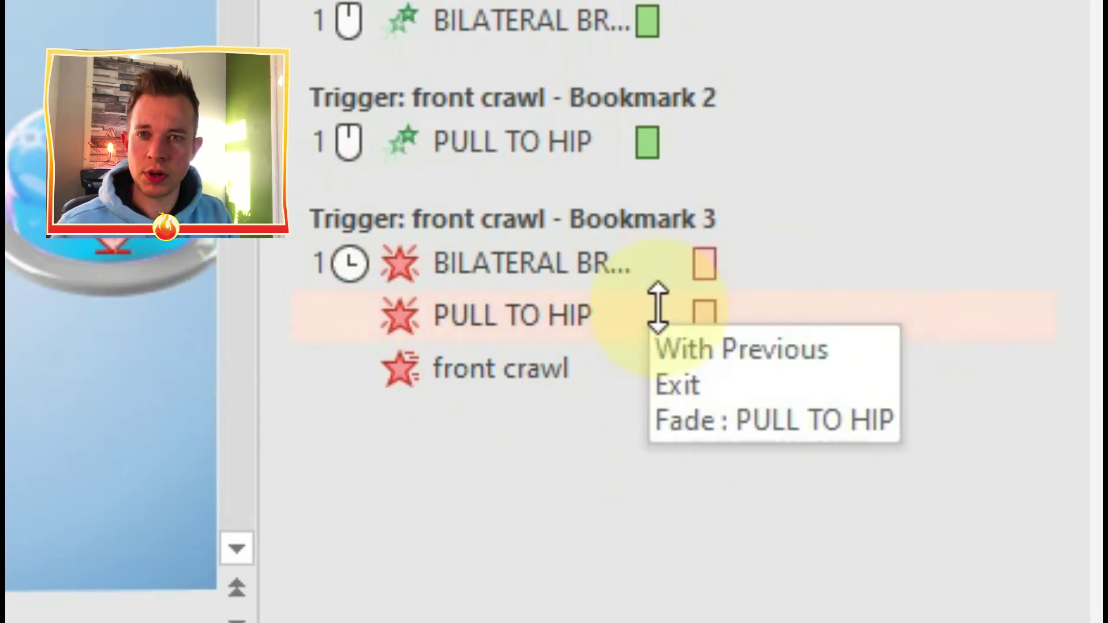